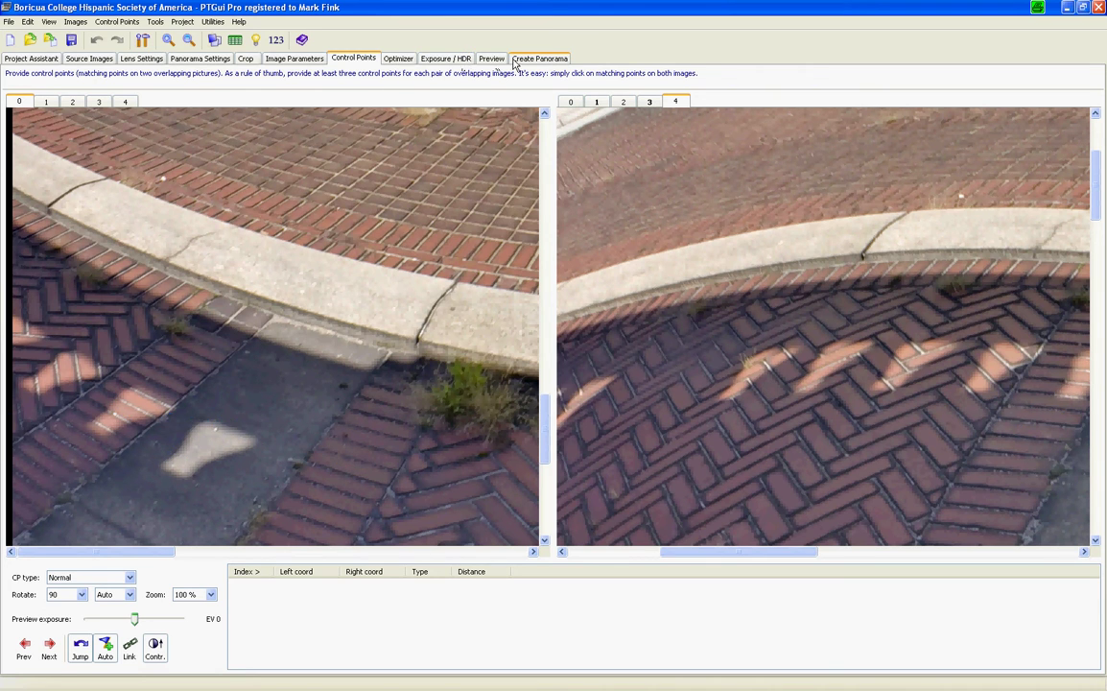
- Check the Optimizer settings, then return to Control Points and position the image 0 and 4 views
left_click(398, 59)
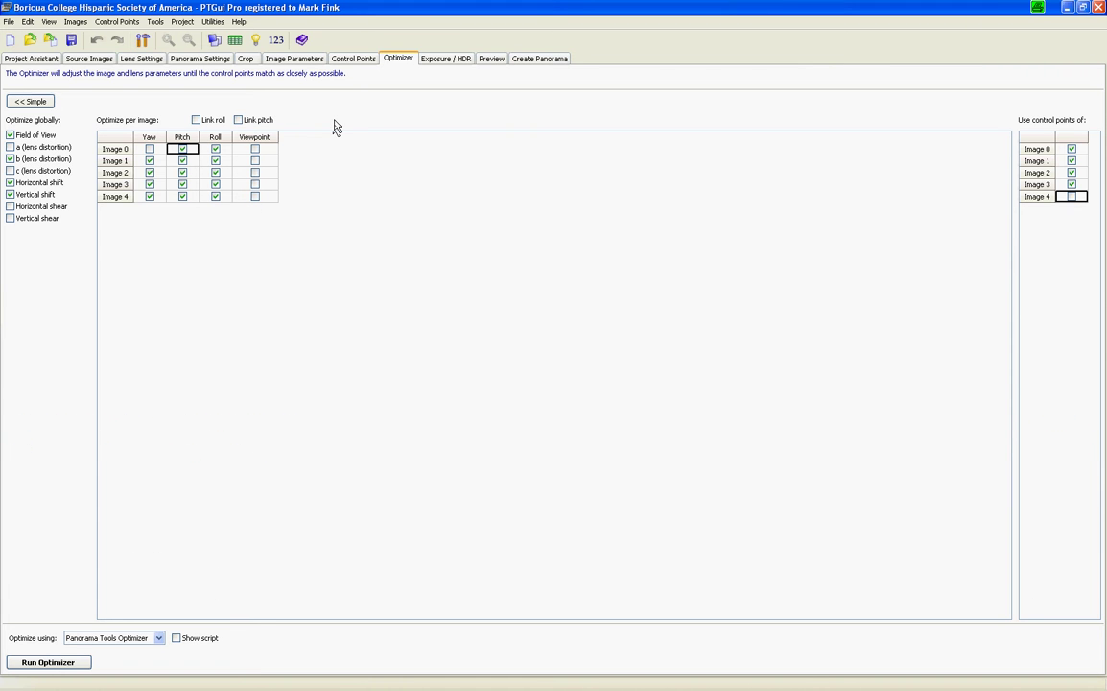
left_click(354, 59)
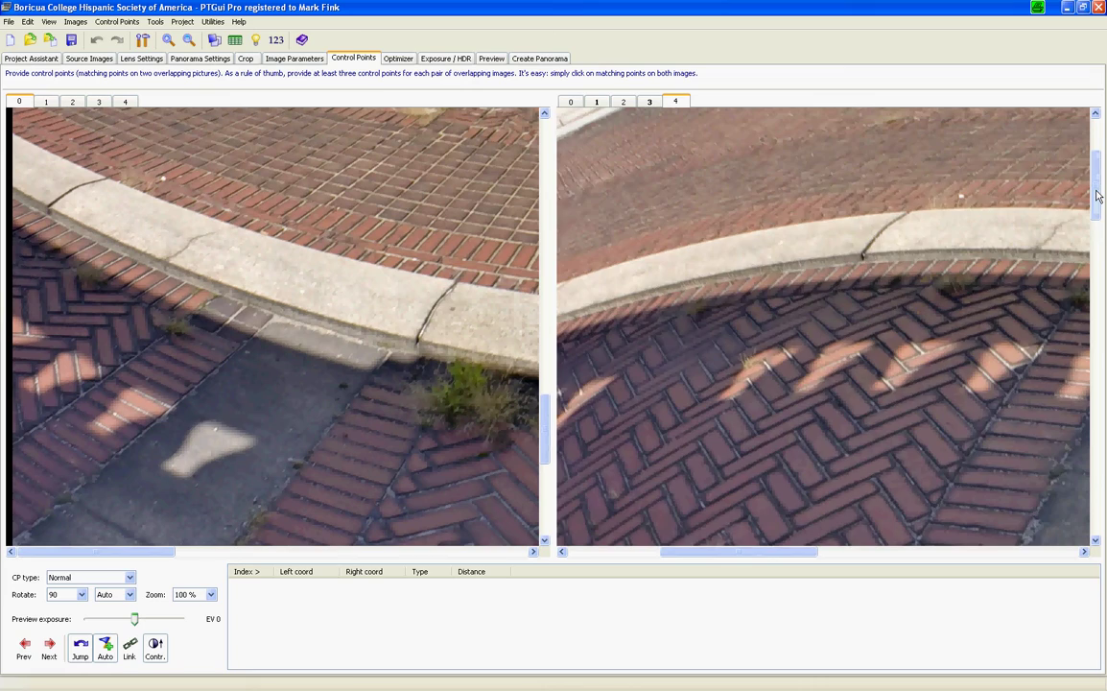
left_click_drag(1099, 196, 1098, 331)
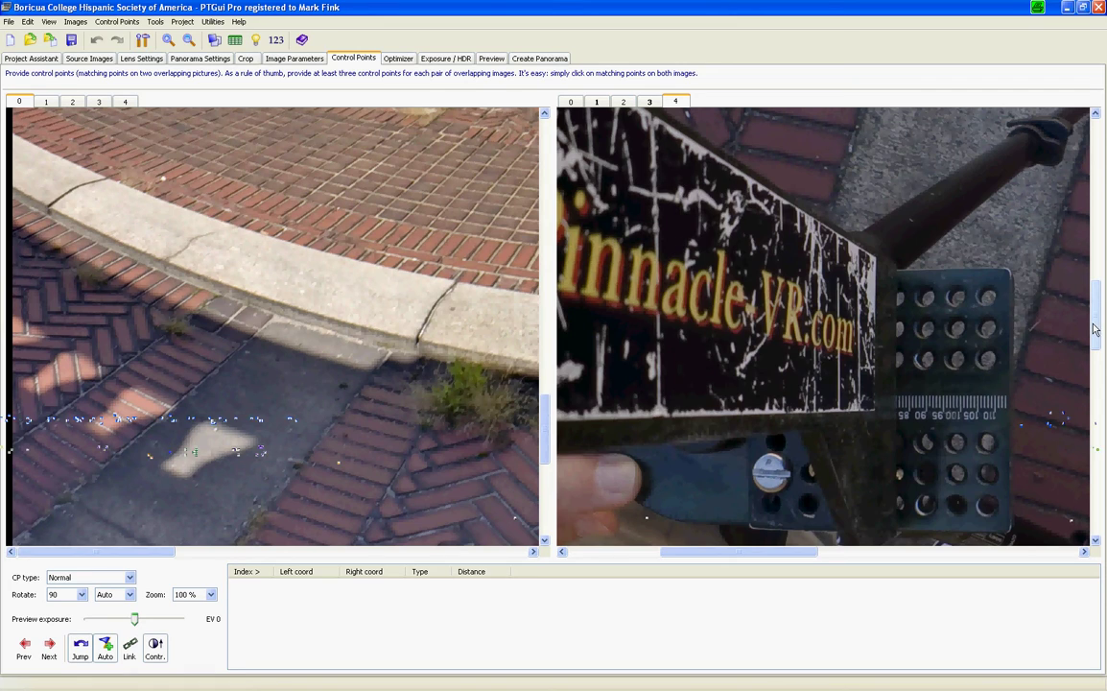
left_click_drag(1095, 329, 1096, 201)
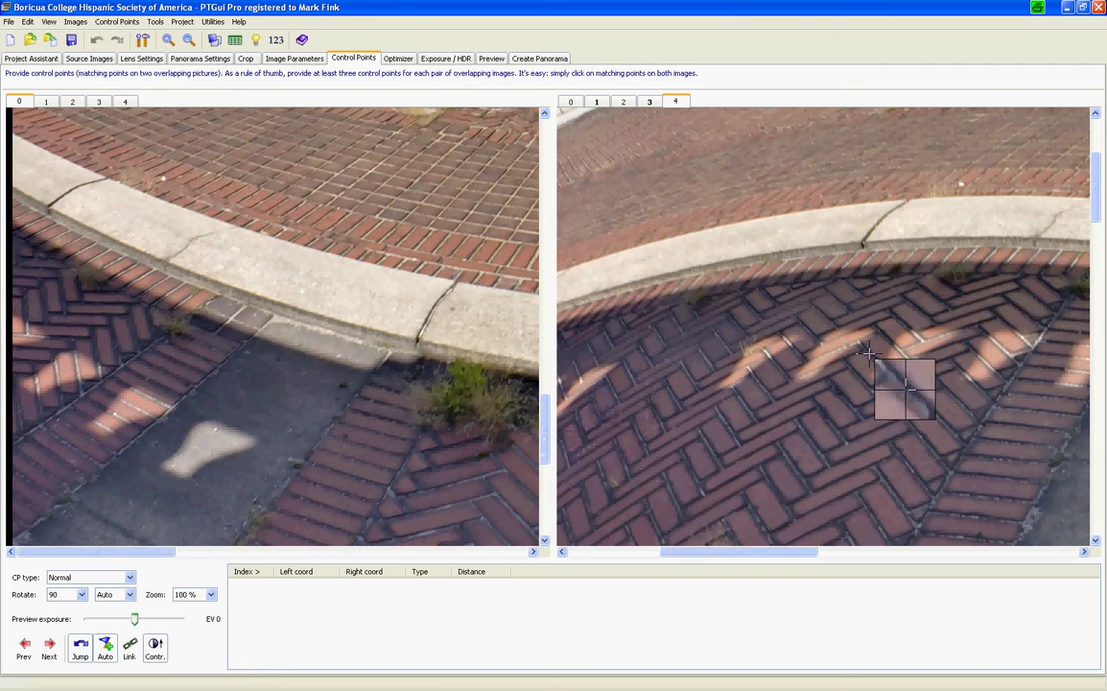
left_click_drag(1096, 192, 609, 470)
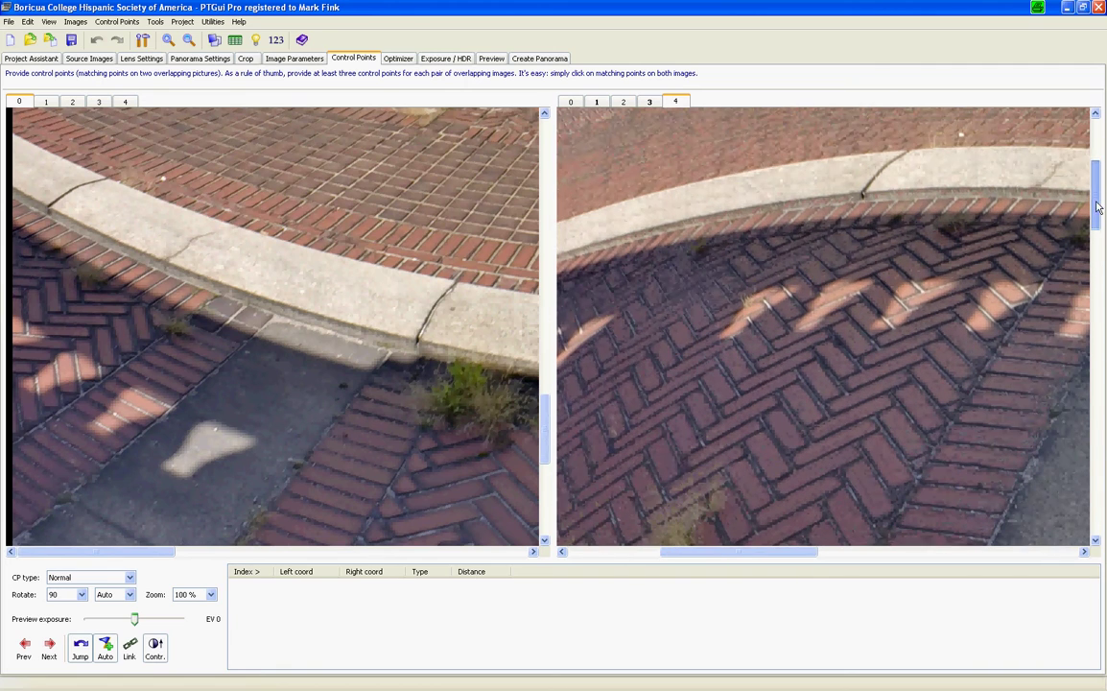
left_click_drag(545, 430, 749, 604)
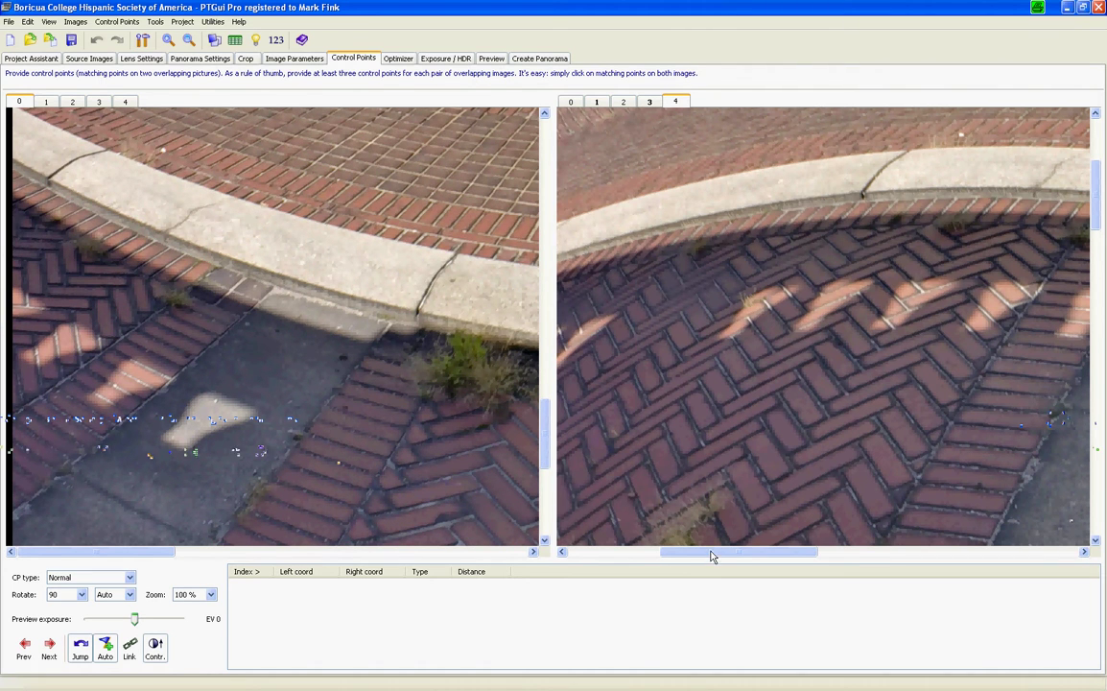
left_click_drag(711, 556, 779, 557)
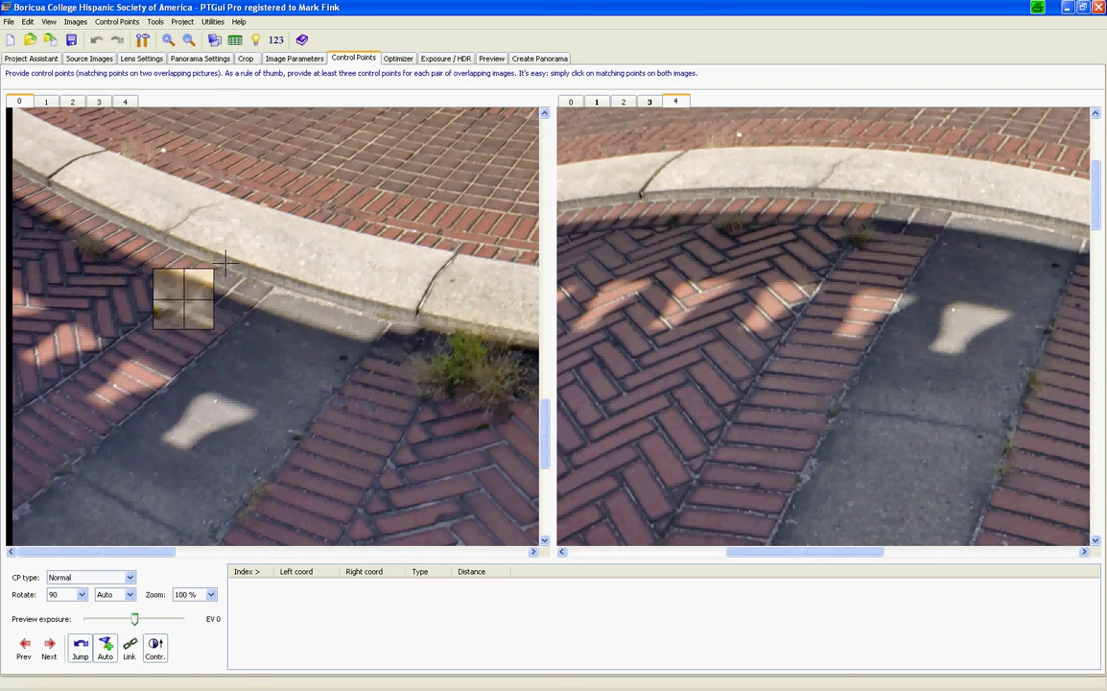
- Place control points 0 and 1 on matching curb and pavement spots in images 0 and 4
left_click_drag(226, 260, 231, 291)
left_click_drag(753, 220, 903, 226)
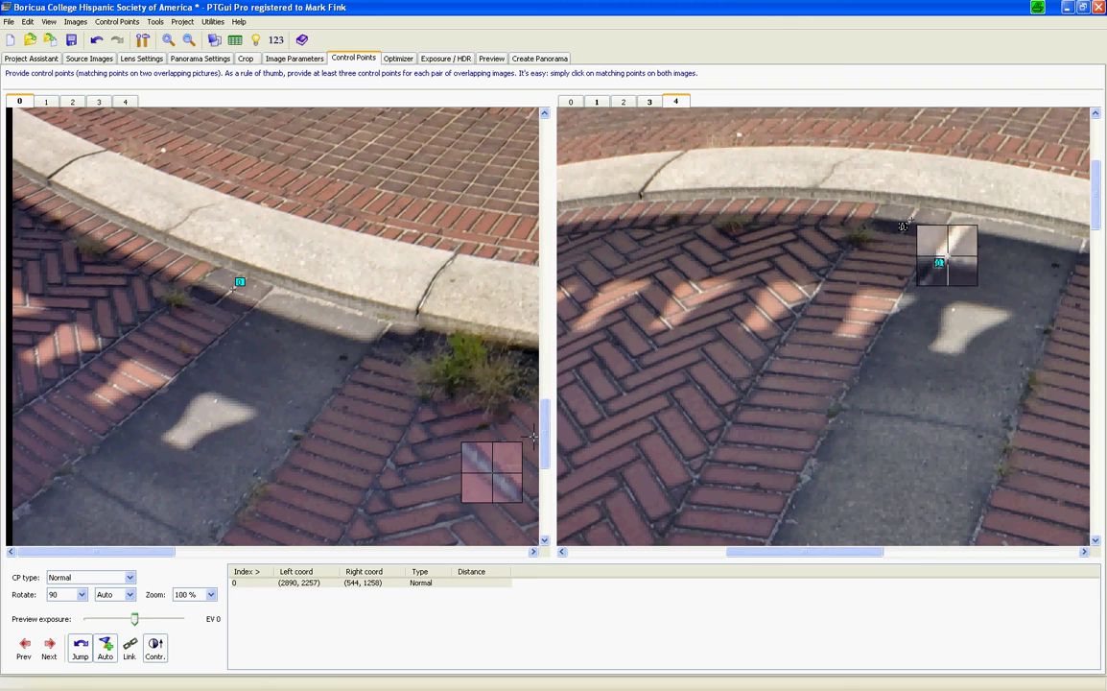
mouse_move(357, 307)
left_mouse_down()
mouse_move(376, 257)
mouse_move(403, 261)
mouse_move(365, 254)
mouse_move(370, 246)
mouse_move(373, 394)
mouse_move(483, 397)
left_mouse_up()
left_click_drag(544, 431, 540, 459)
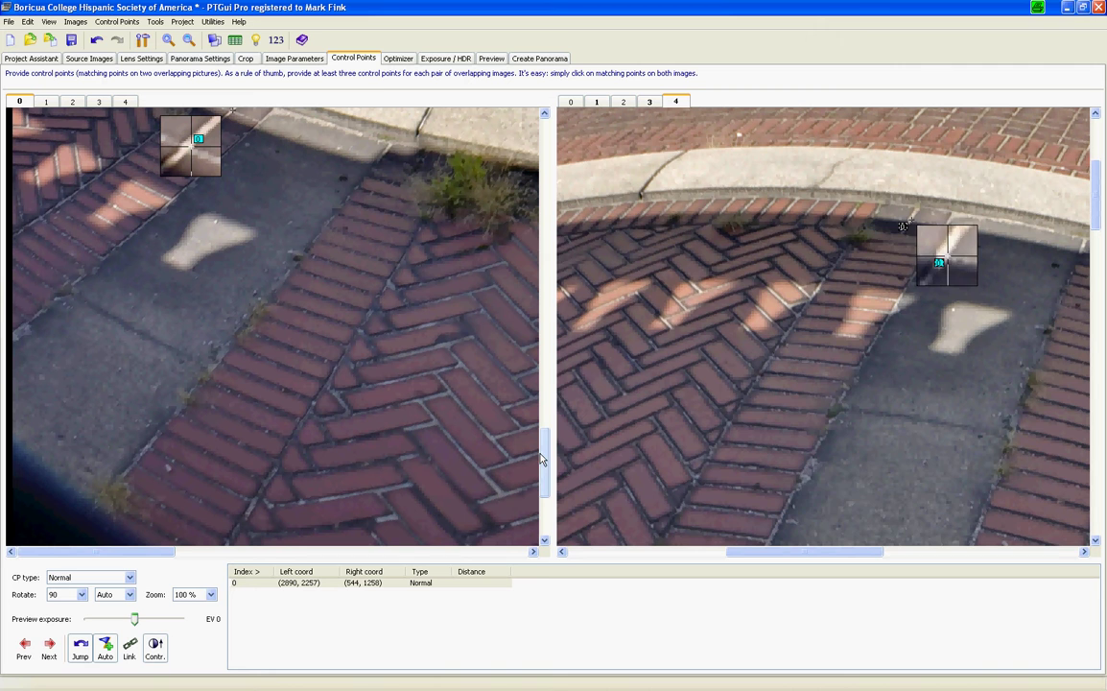
left_click_drag(939, 262, 877, 262)
left_click_drag(1099, 196, 1099, 223)
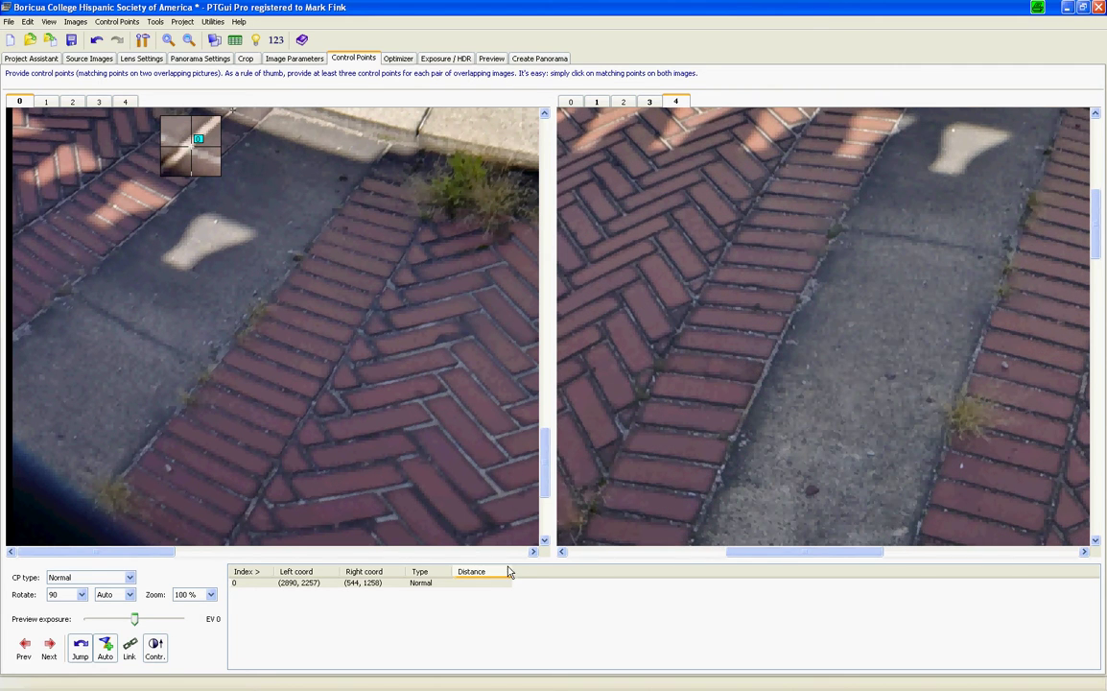
mouse_move(544, 472)
left_mouse_down()
mouse_move(544, 494)
mouse_move(544, 479)
left_mouse_up()
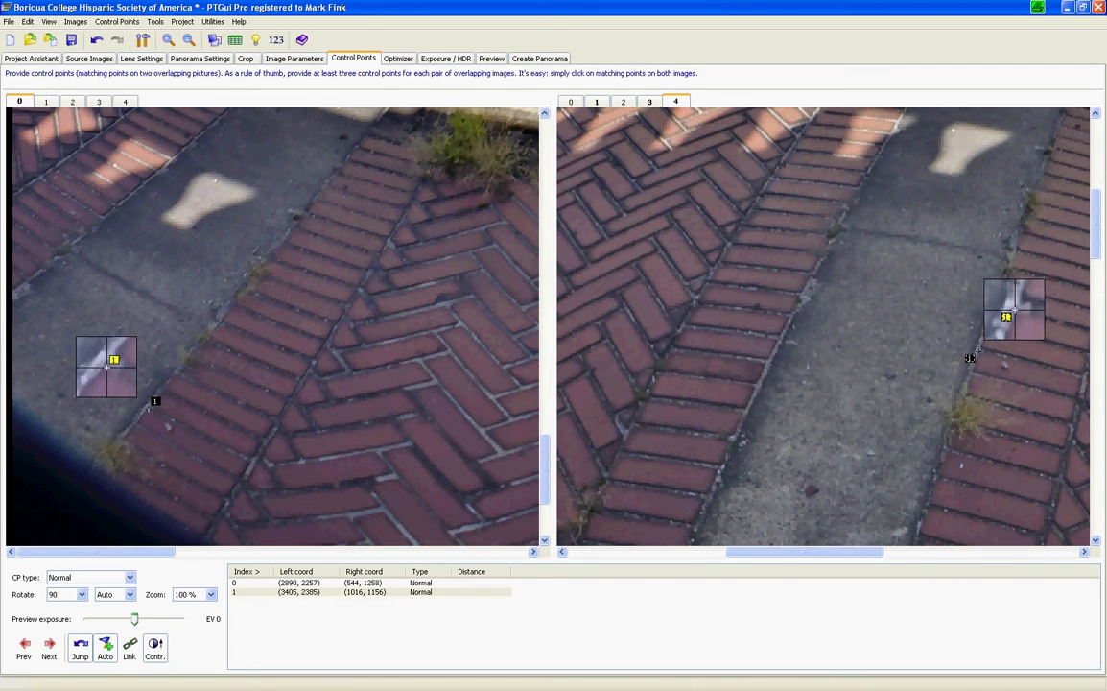
left_click_drag(154, 553, 286, 556)
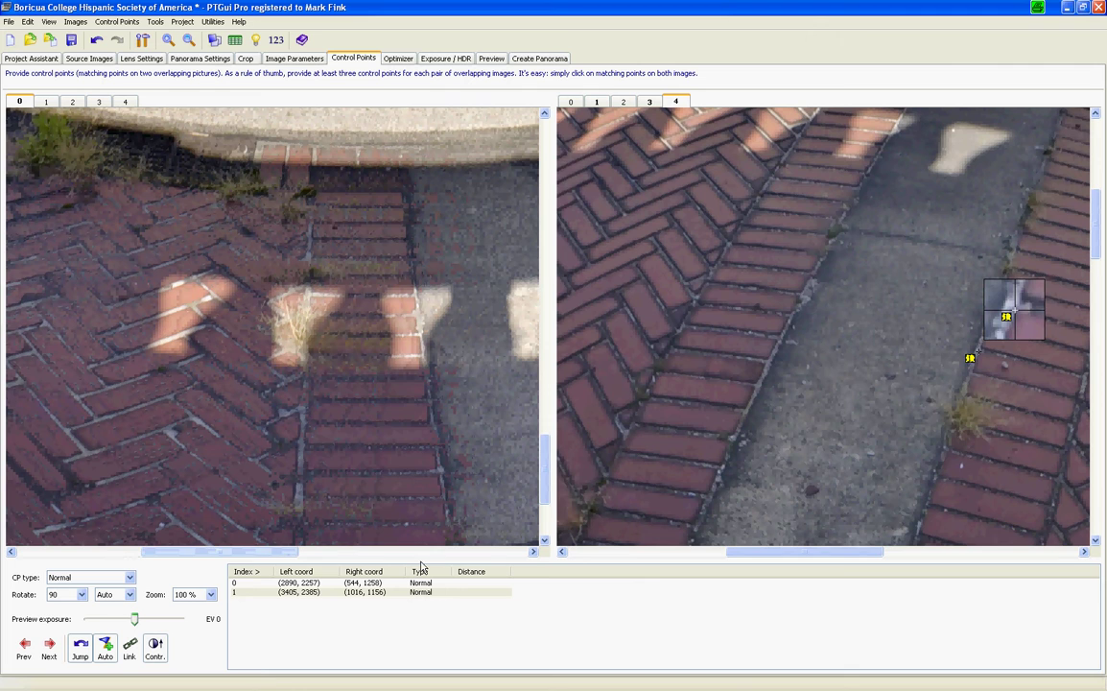
left_click_drag(735, 562, 863, 558)
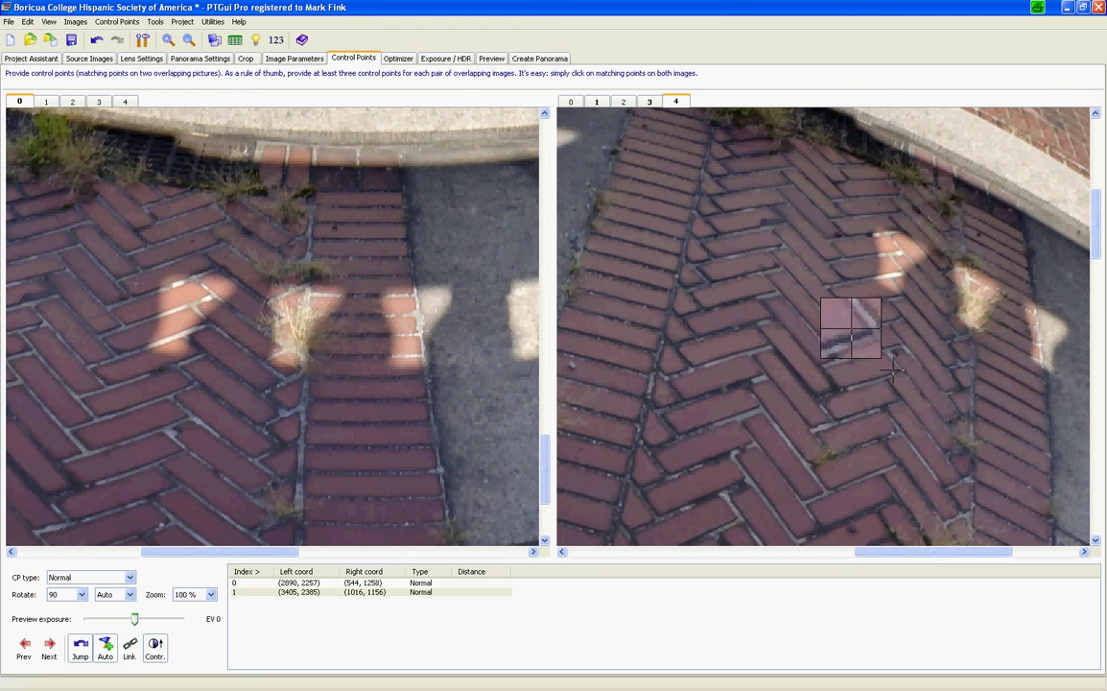
- Add control point 2 on a brick joint in images 0 and 4 and refine its position
left_click(625, 349)
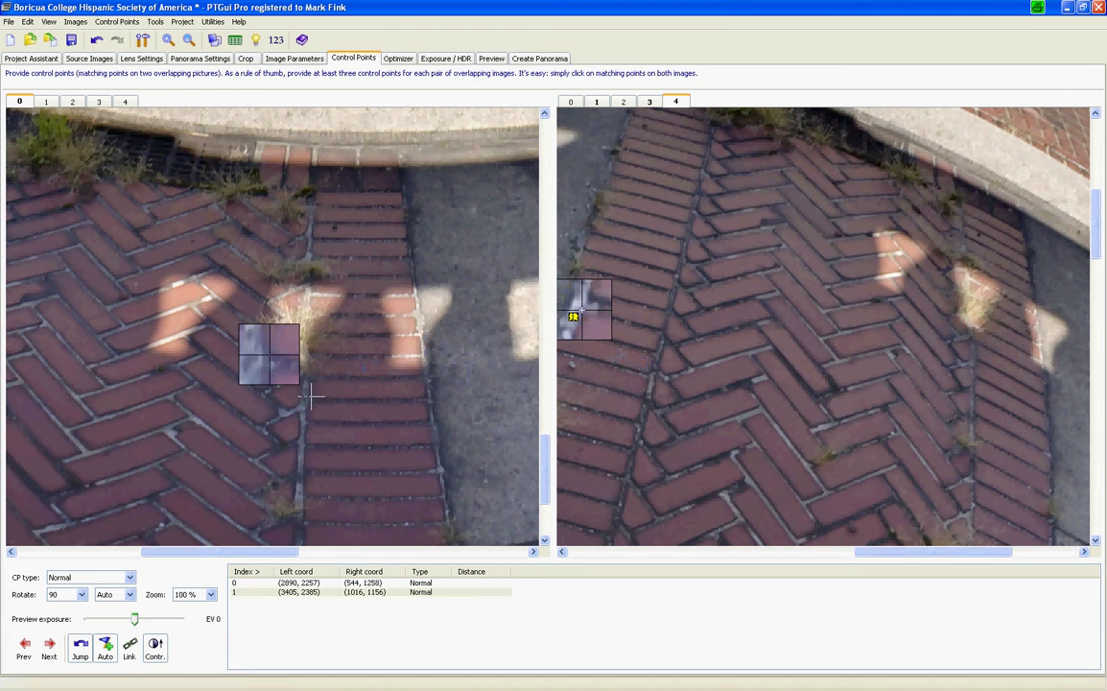
left_click(173, 436)
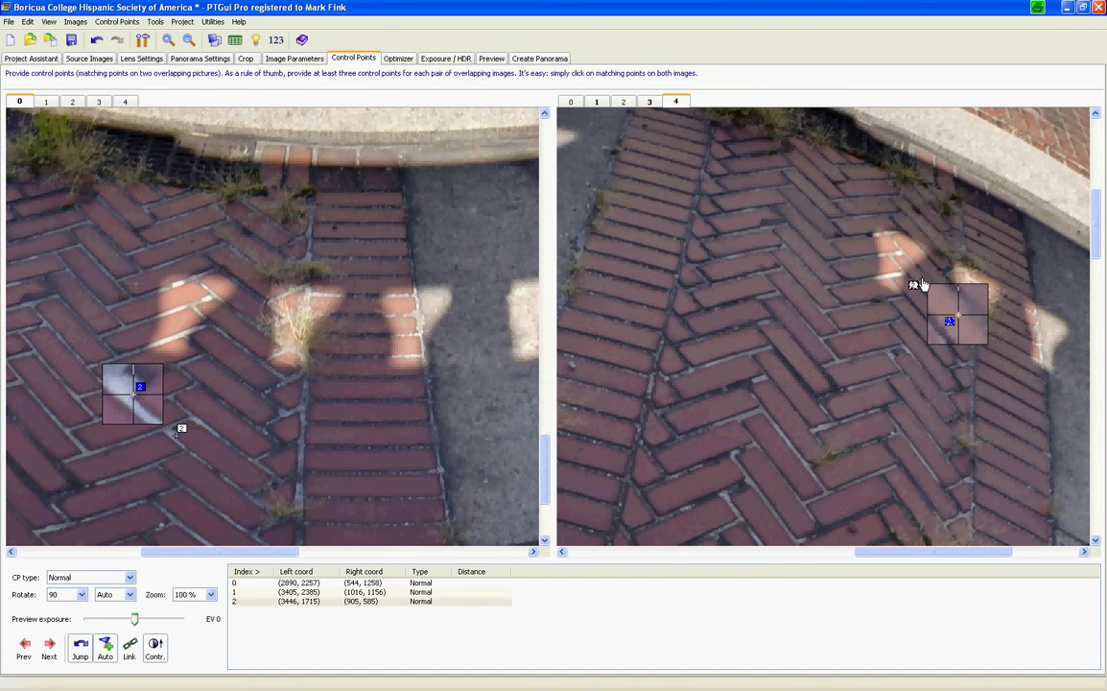
left_click_drag(919, 284, 893, 355)
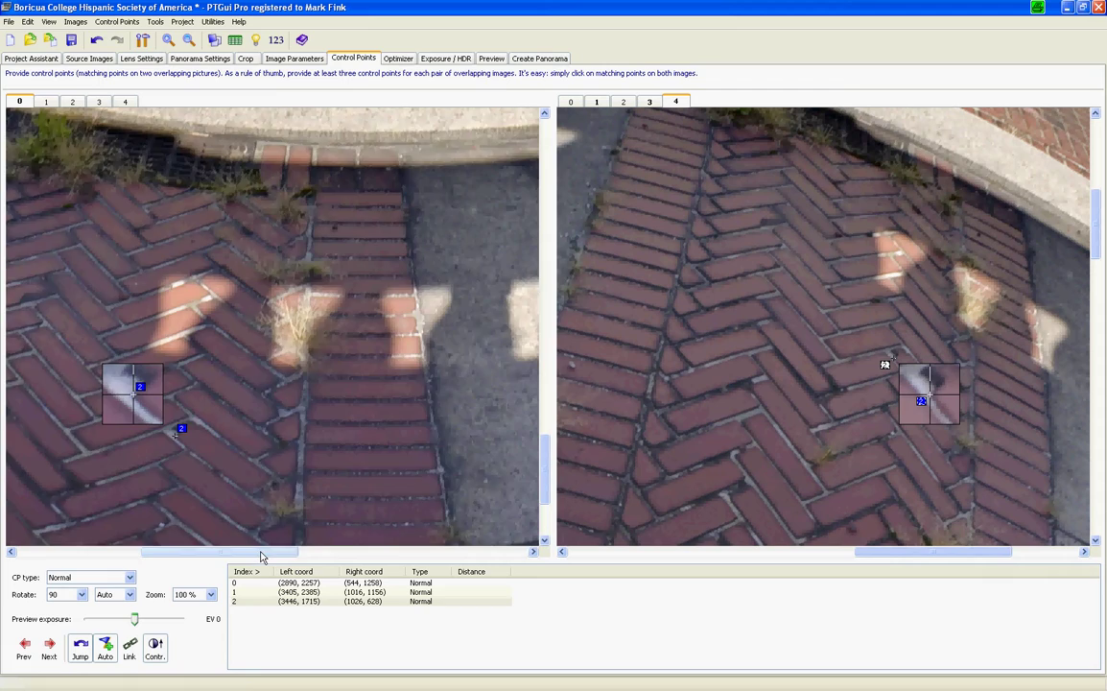
left_click_drag(257, 556, 414, 558)
left_click_drag(900, 558, 966, 560)
left_click_drag(1097, 238, 1097, 282)
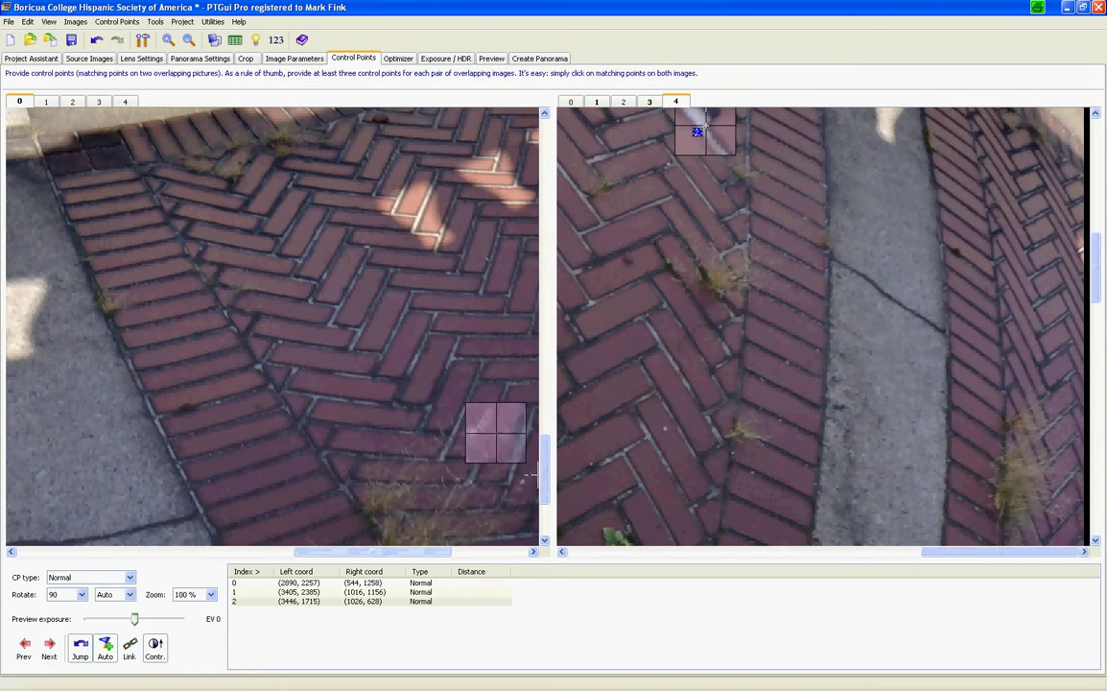
left_click_drag(544, 474, 545, 494)
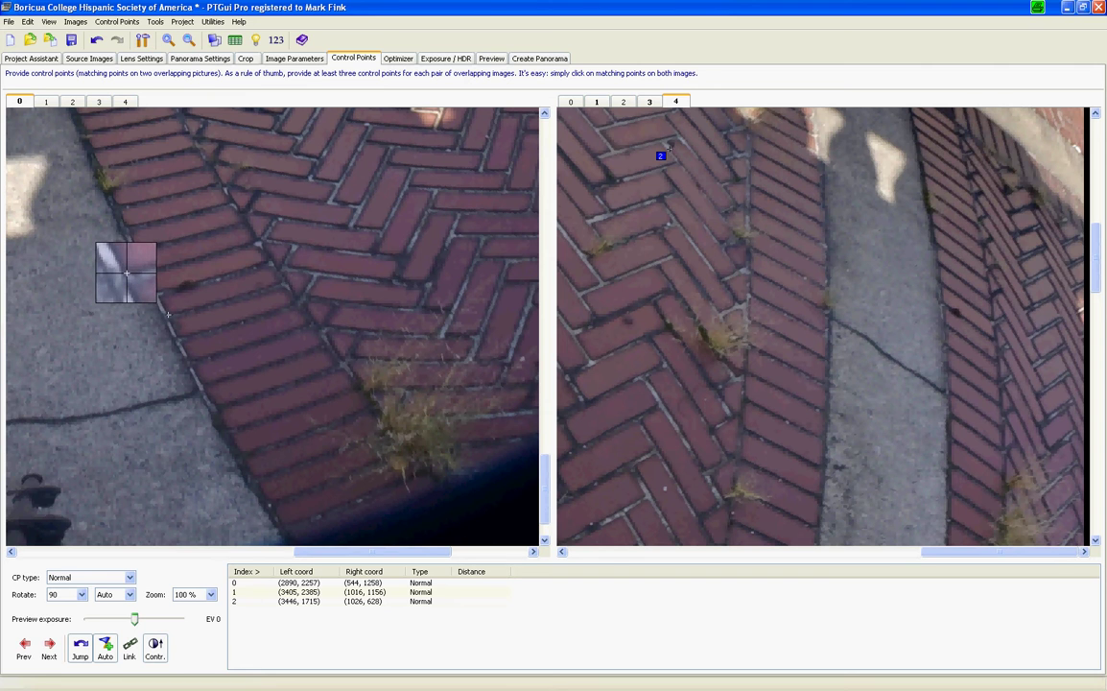
- Add control point 3 at the pavement edge, then pair image 1 with image 4
left_click(168, 314)
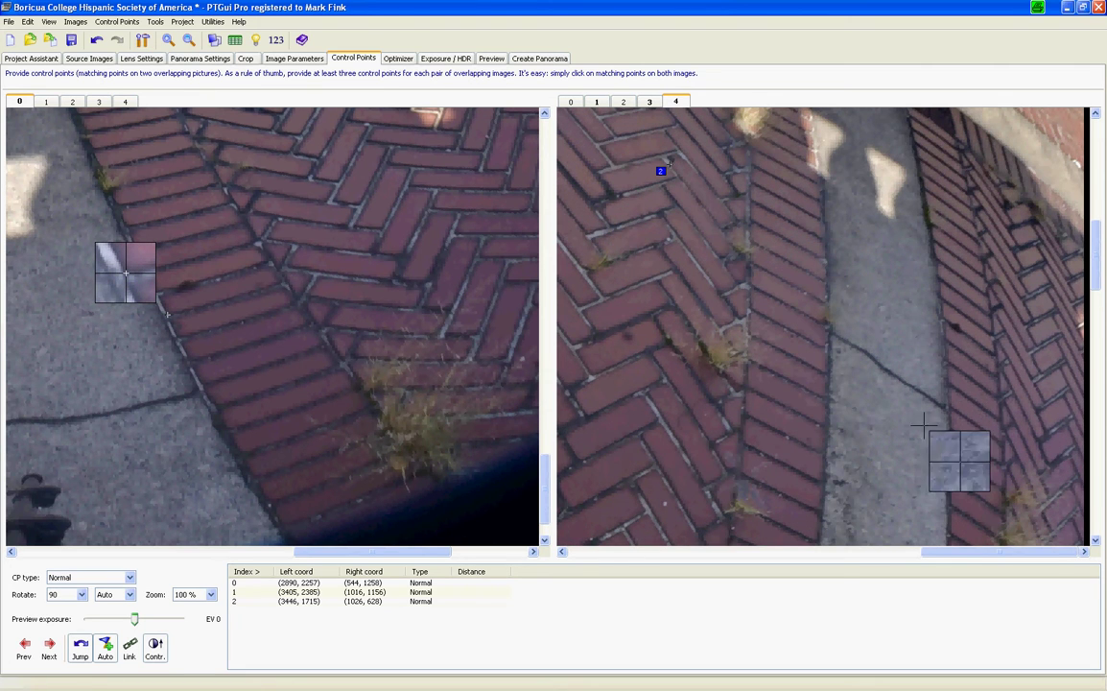
left_click(943, 343)
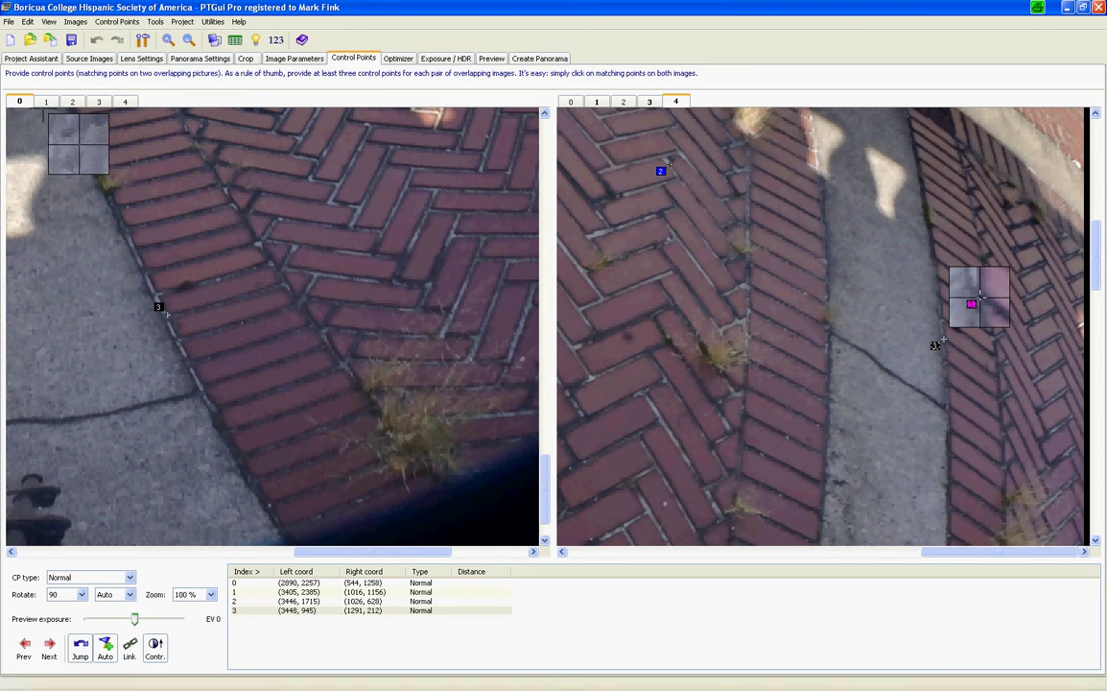
left_click(44, 102)
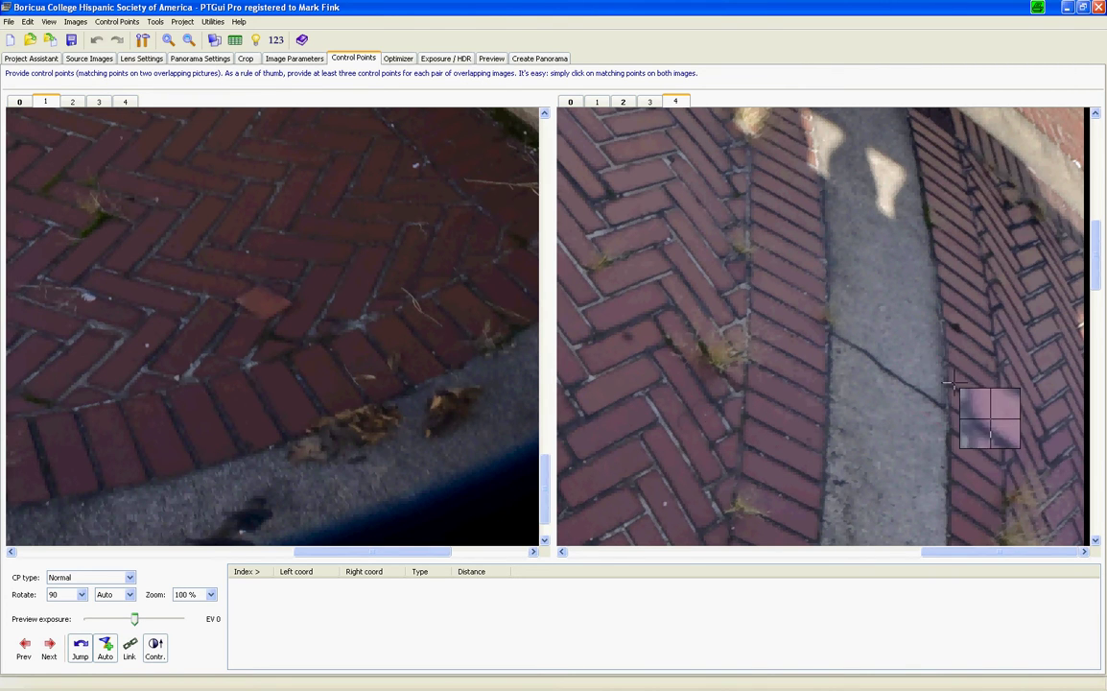
- Mark image 1's first matching control point against nadir image 4
left_click_drag(364, 552, 91, 553)
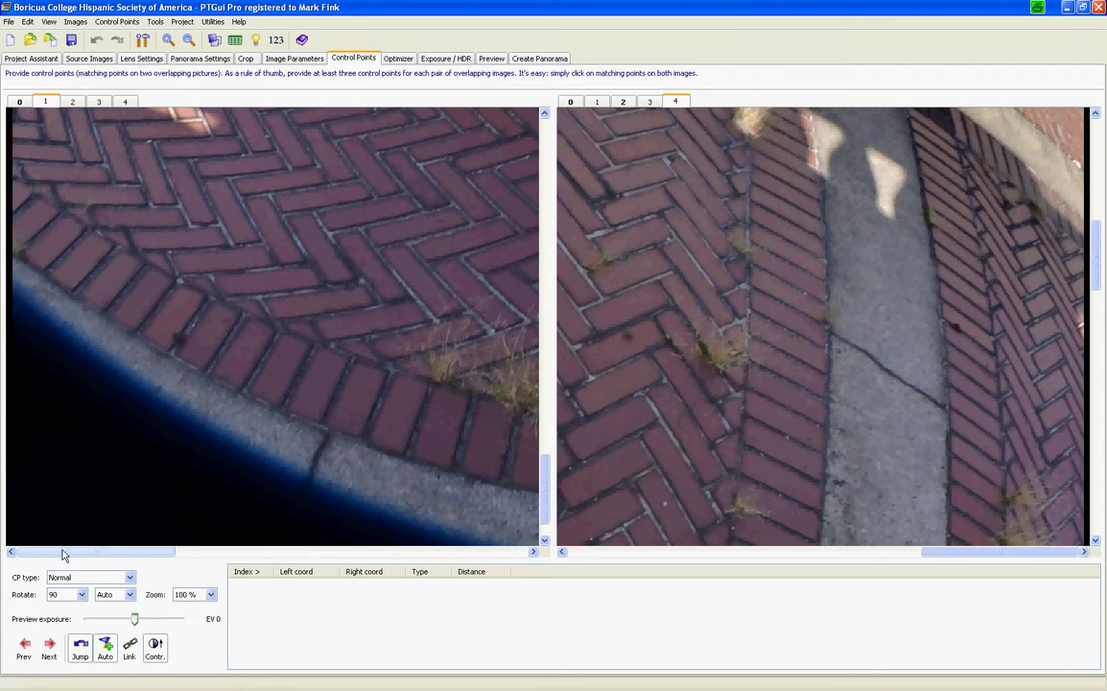
left_click(942, 338)
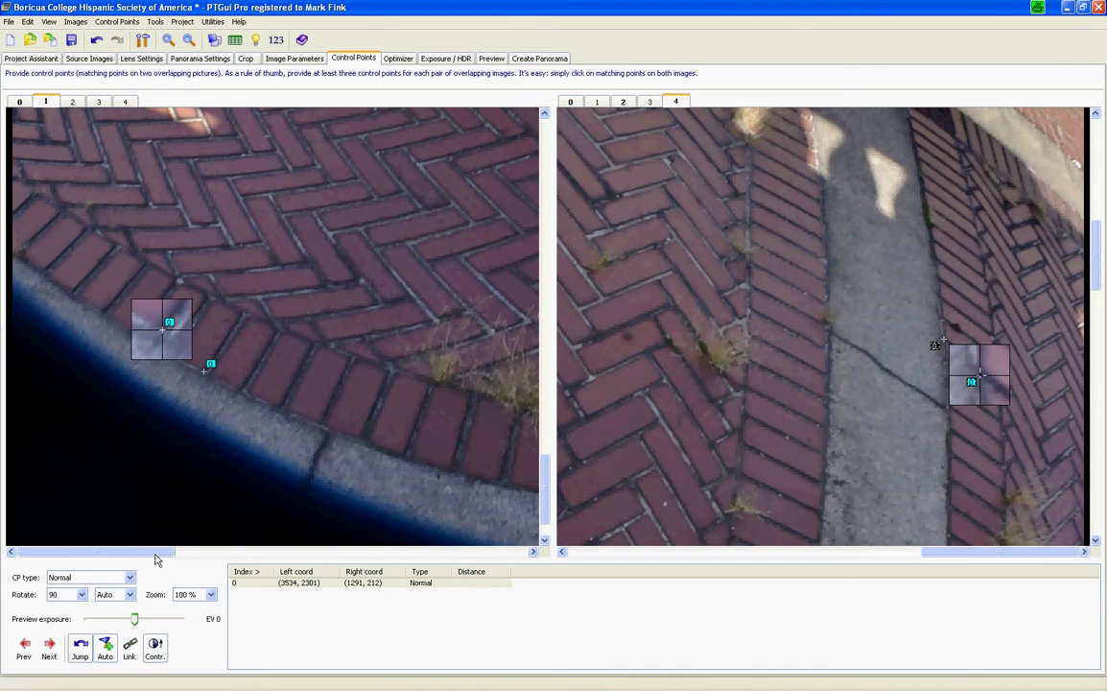
left_click_drag(158, 559, 265, 560)
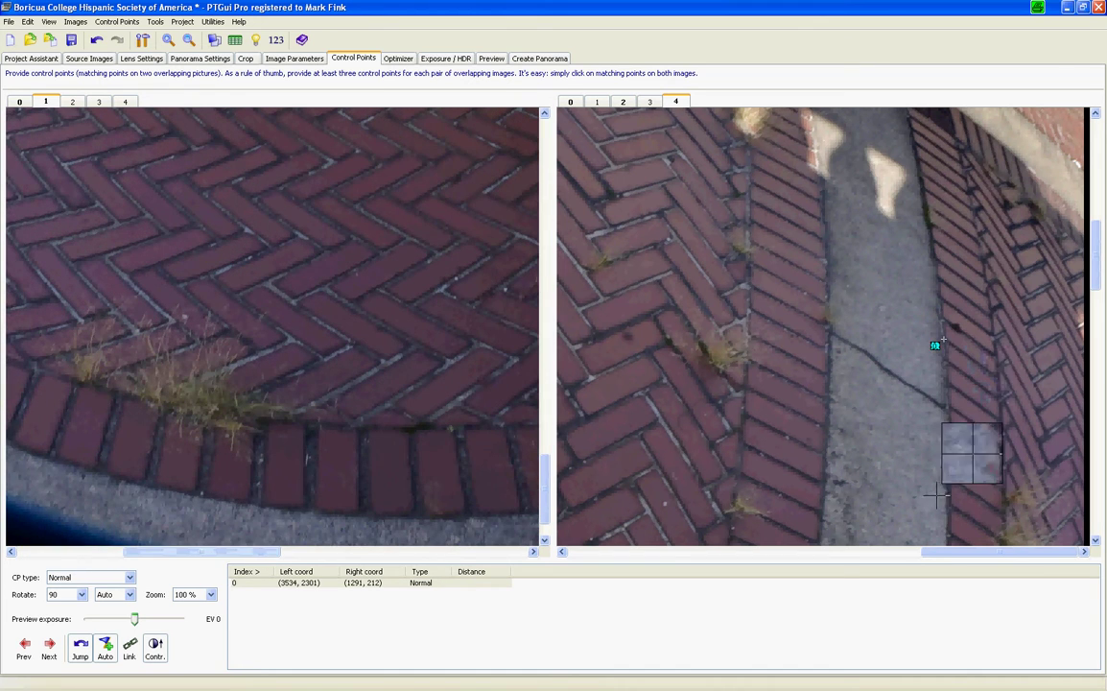
left_click_drag(1098, 259, 1099, 300)
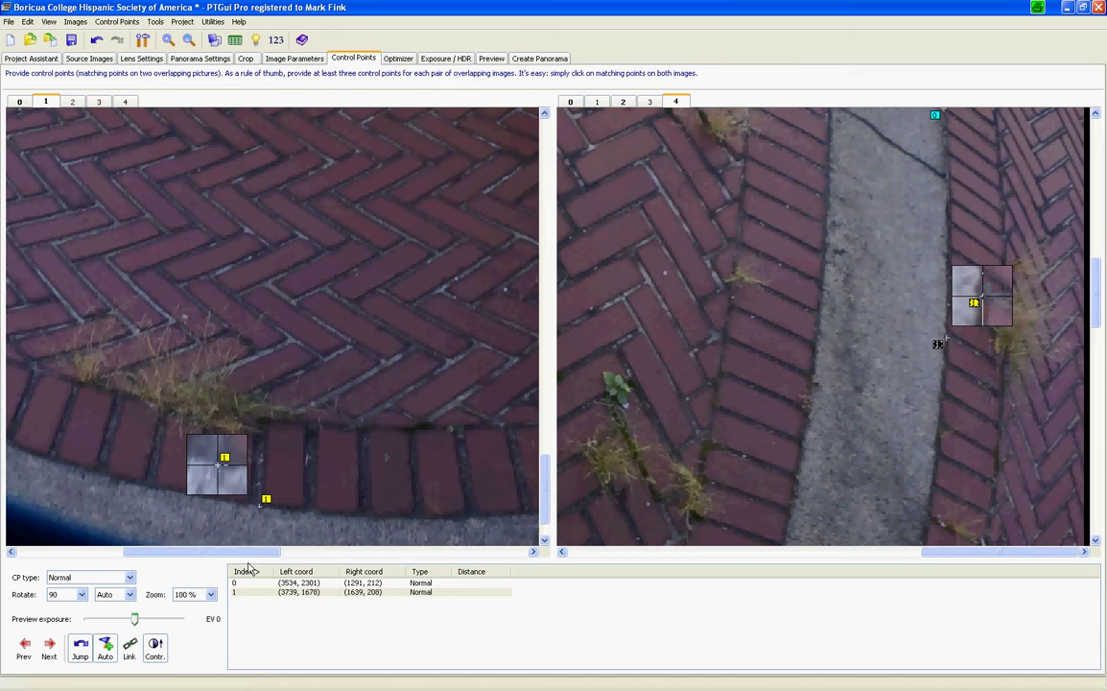
left_click_drag(248, 553, 339, 558)
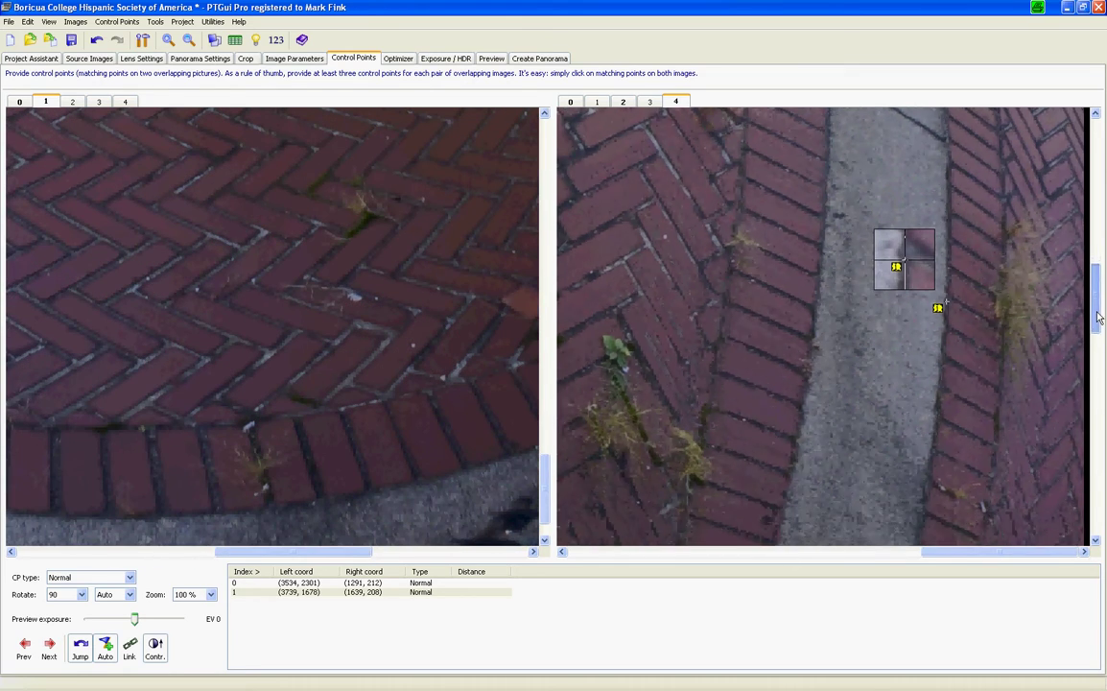
scroll(902, 247, "down", 3)
- Add control points 2 and 3 on matching bricks between images 1 and 4, then save the project
left_click(283, 523)
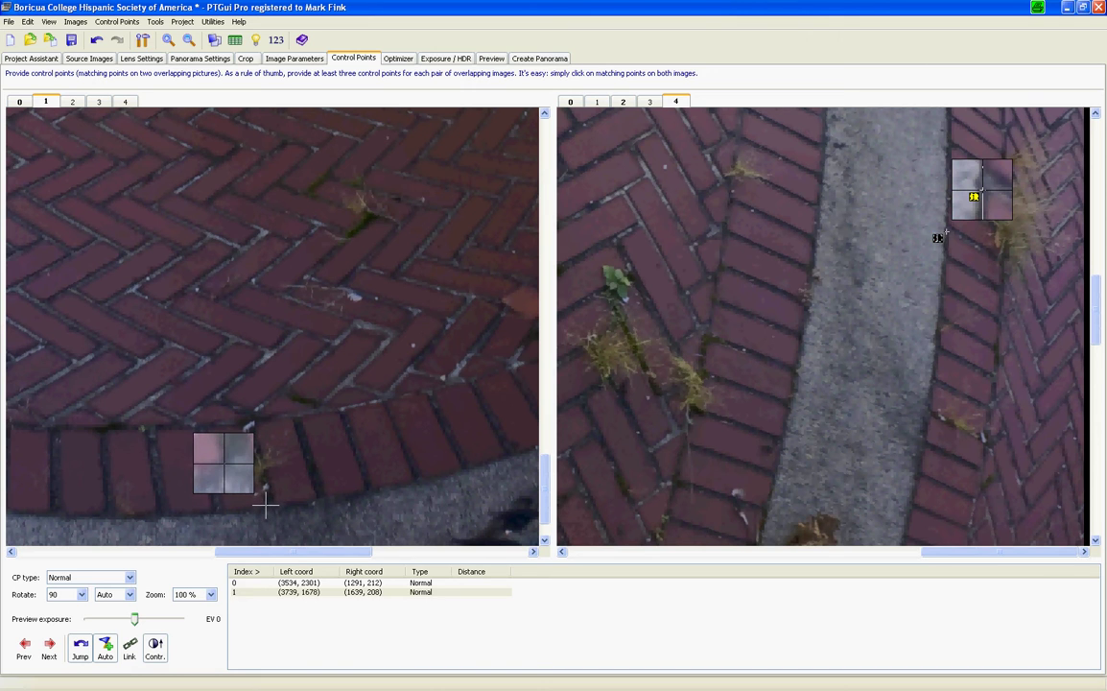
left_click(930, 411)
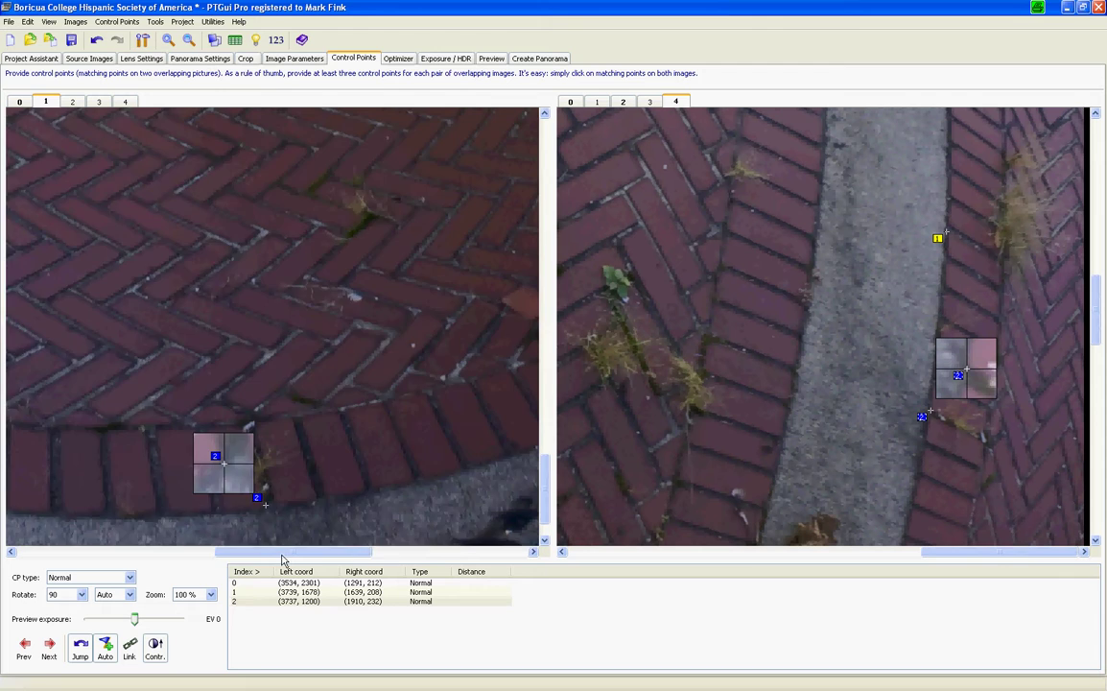
left_click_drag(283, 559, 375, 556)
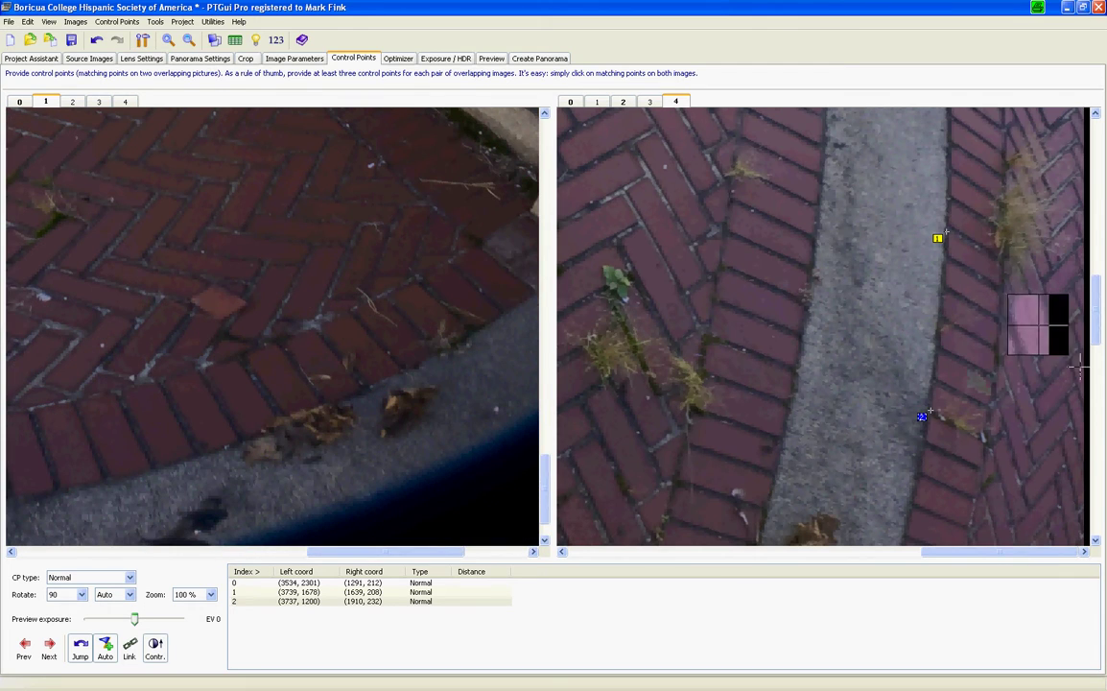
left_click_drag(1098, 334, 1098, 377)
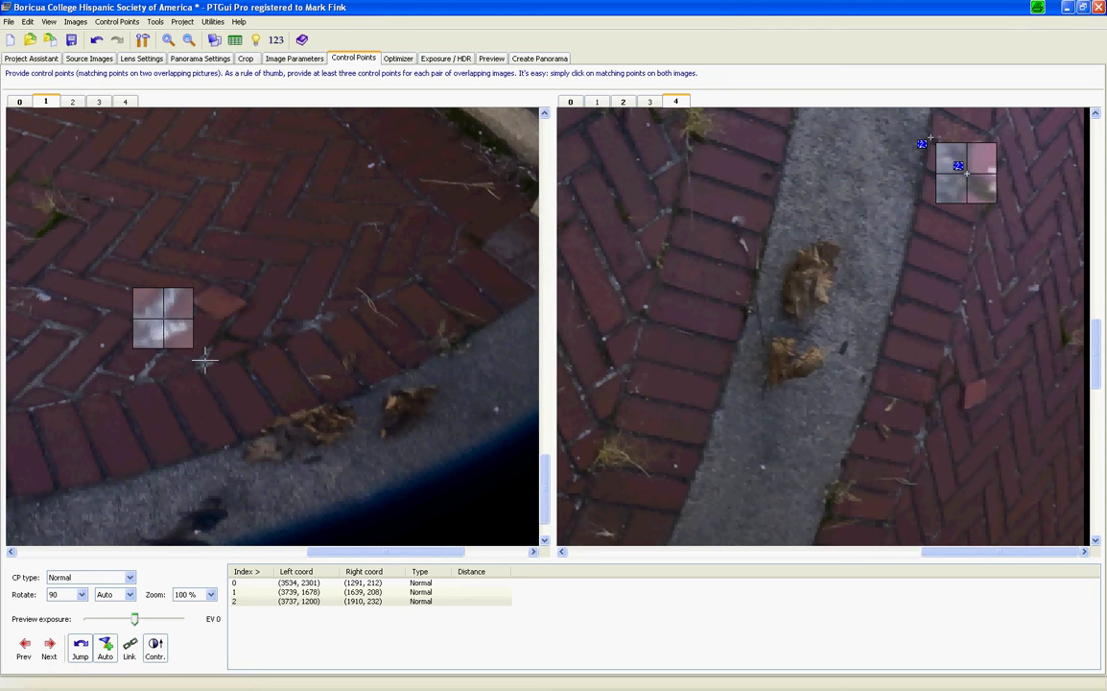
left_click(947, 354)
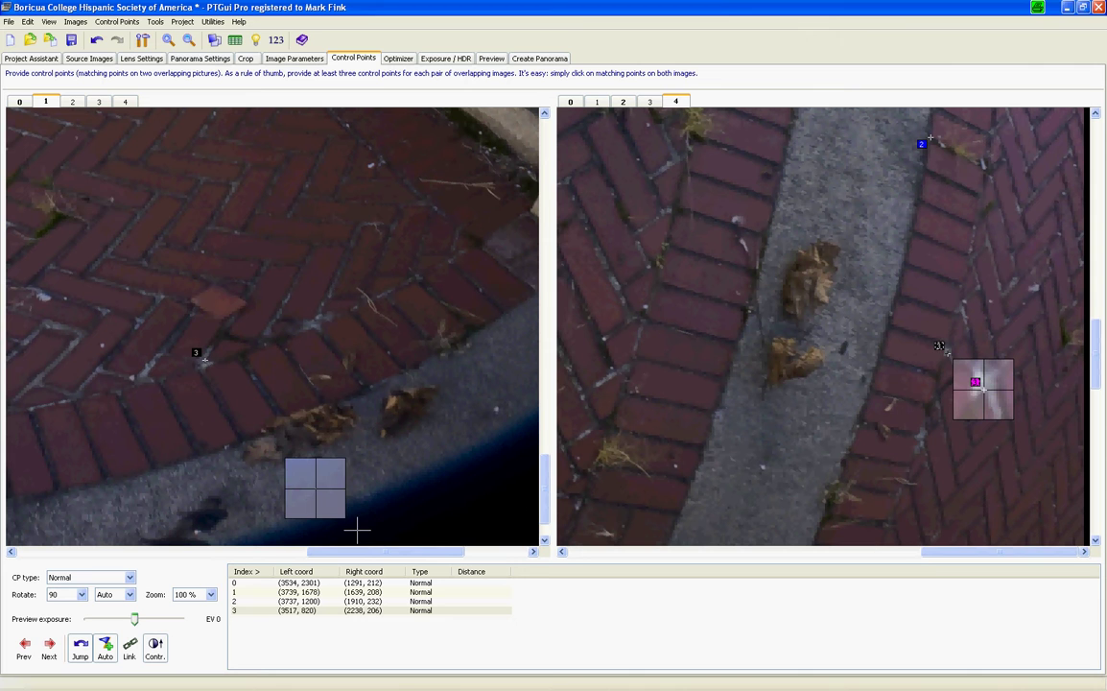
left_click(70, 41)
- Pair image 2 with image 4 and add control points 0 and 1 on matching bricks
left_click(72, 101)
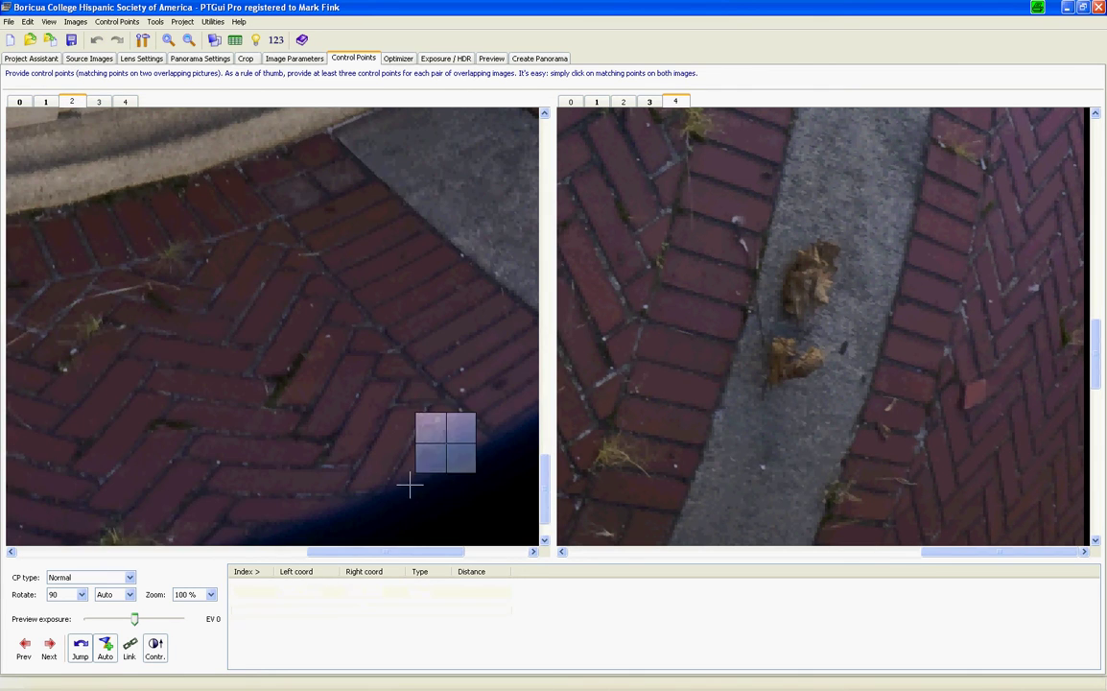
left_click_drag(408, 553, 154, 553)
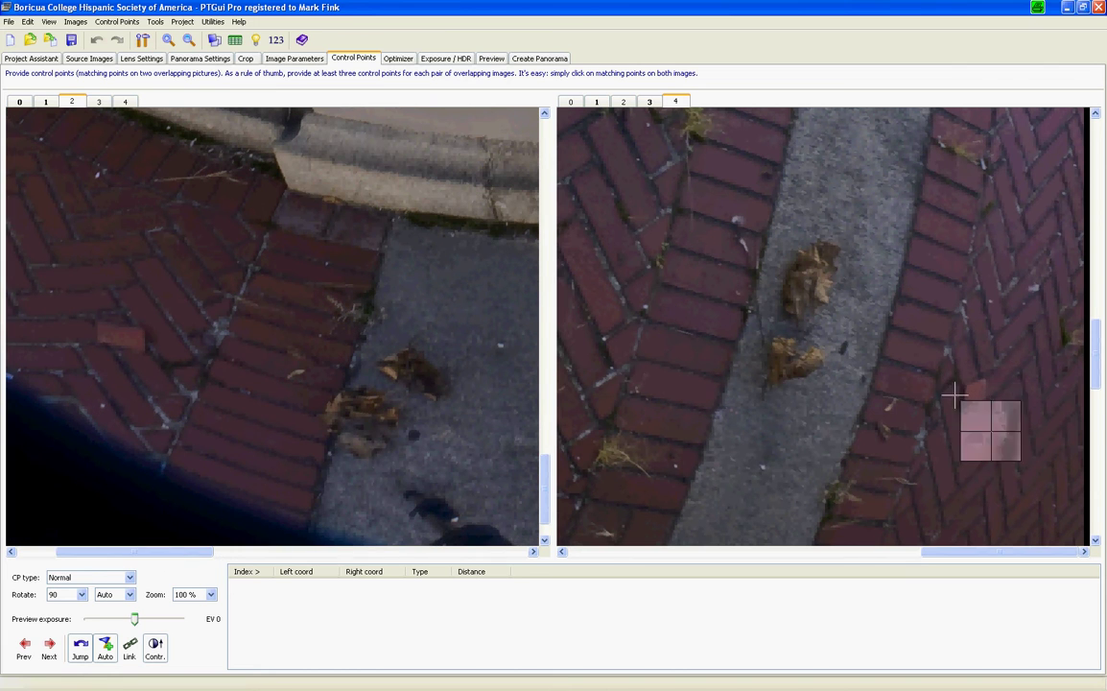
left_click_drag(1094, 355, 1095, 378)
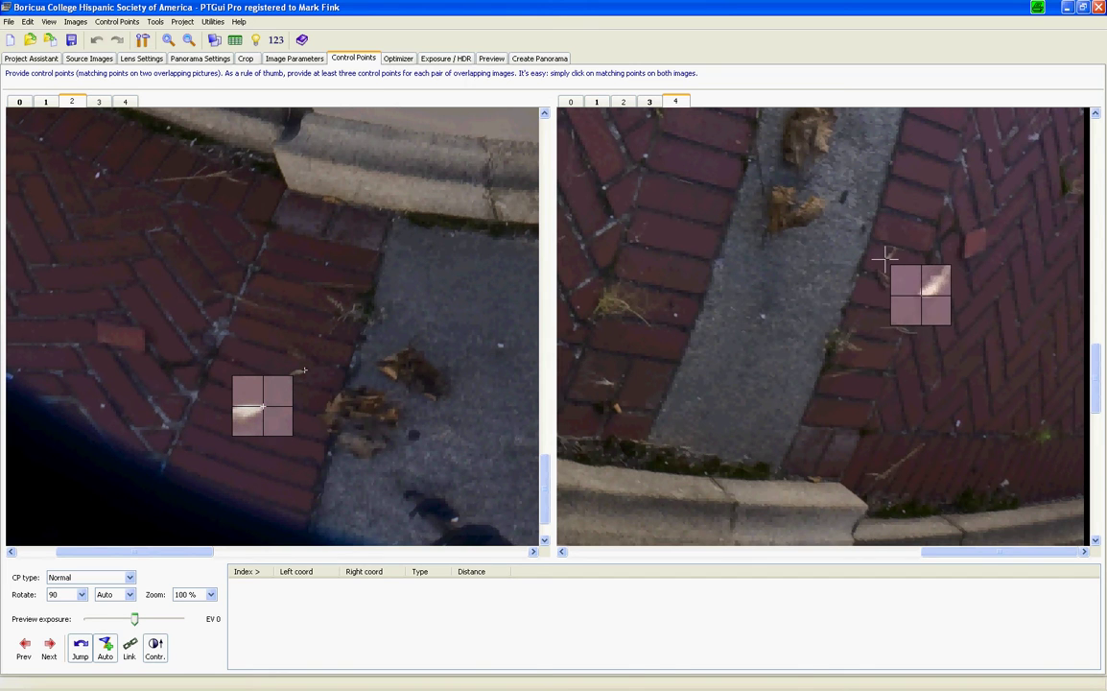
left_click(884, 257)
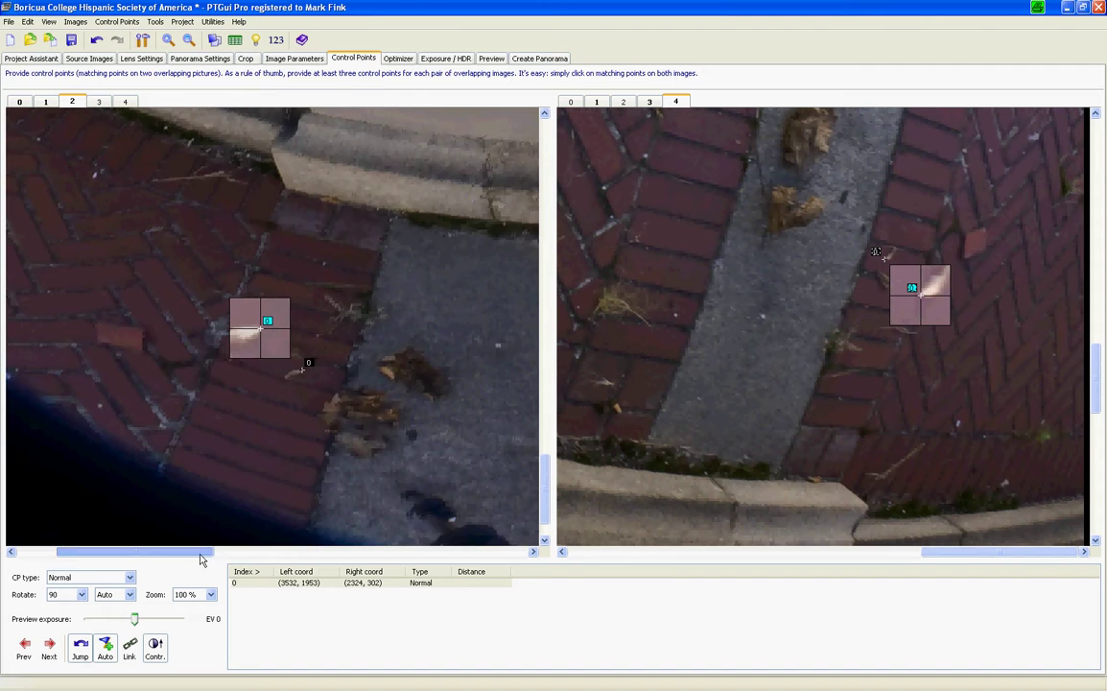
left_click_drag(198, 551, 314, 554)
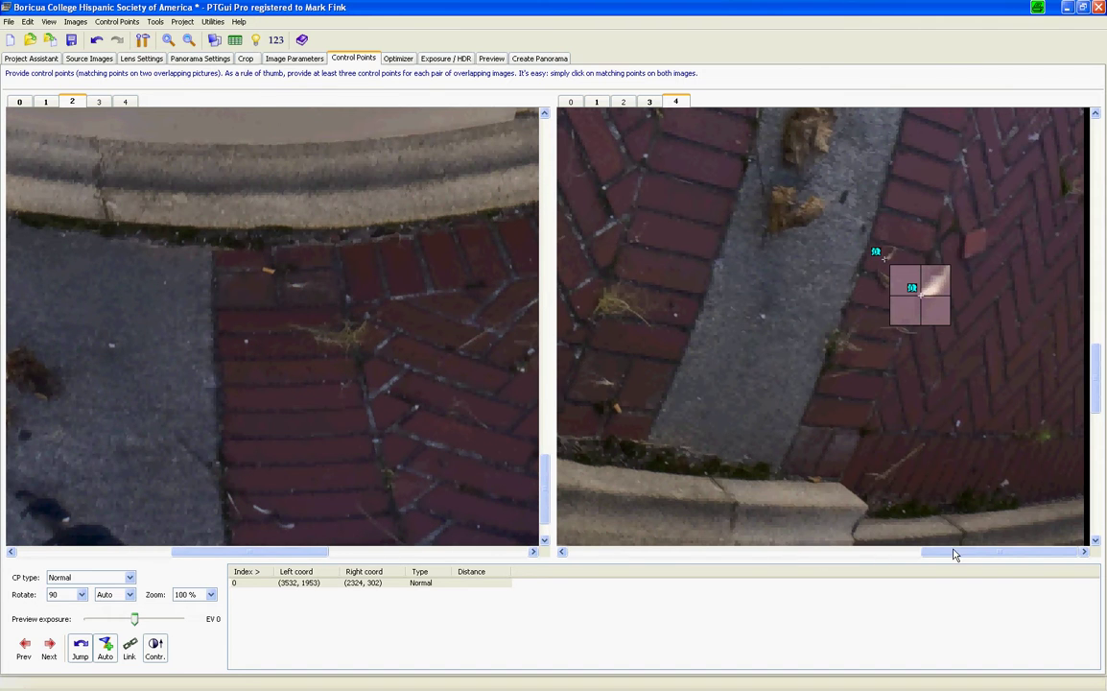
left_click_drag(954, 554, 894, 559)
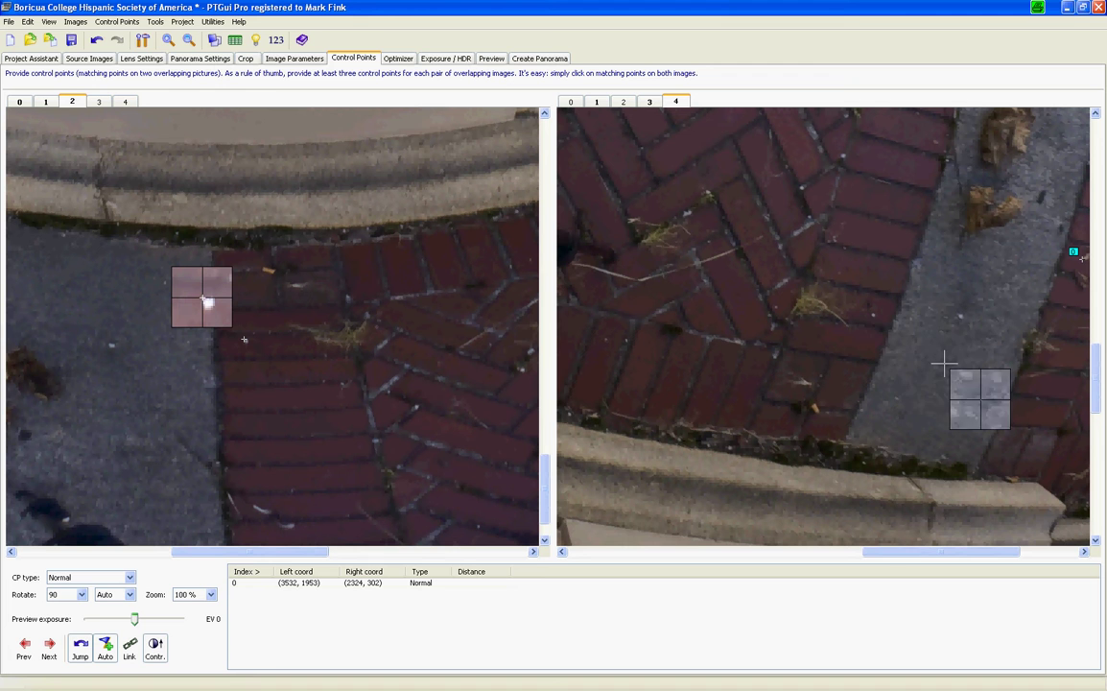
left_click(873, 316)
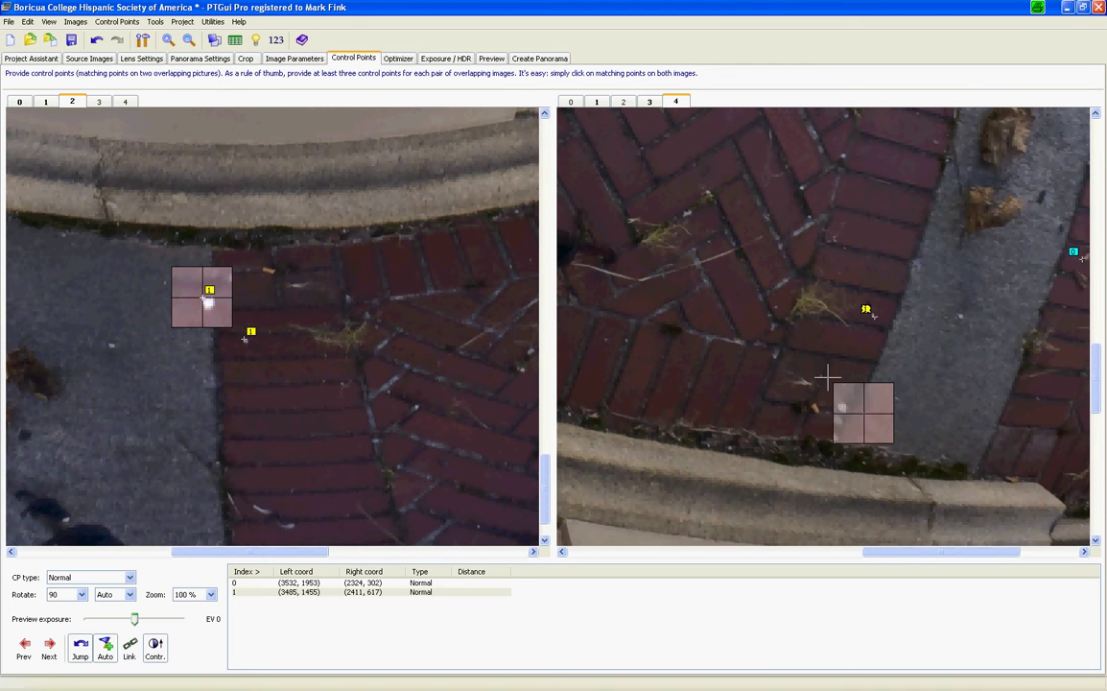
left_click_drag(266, 552, 390, 554)
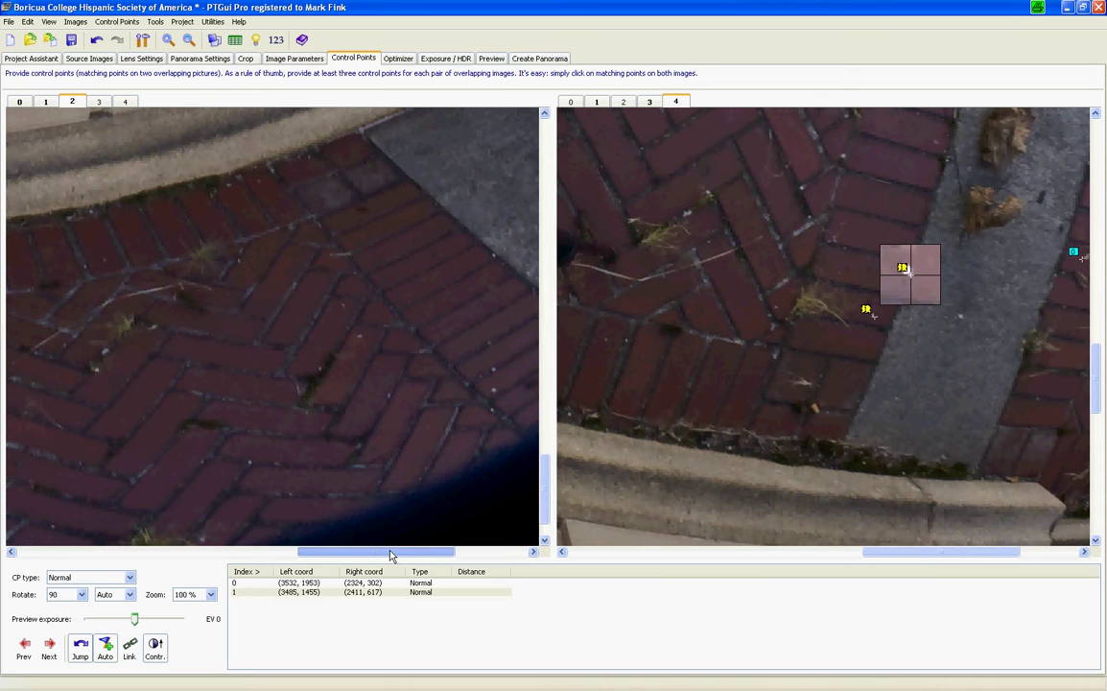
left_click_drag(920, 562, 821, 552)
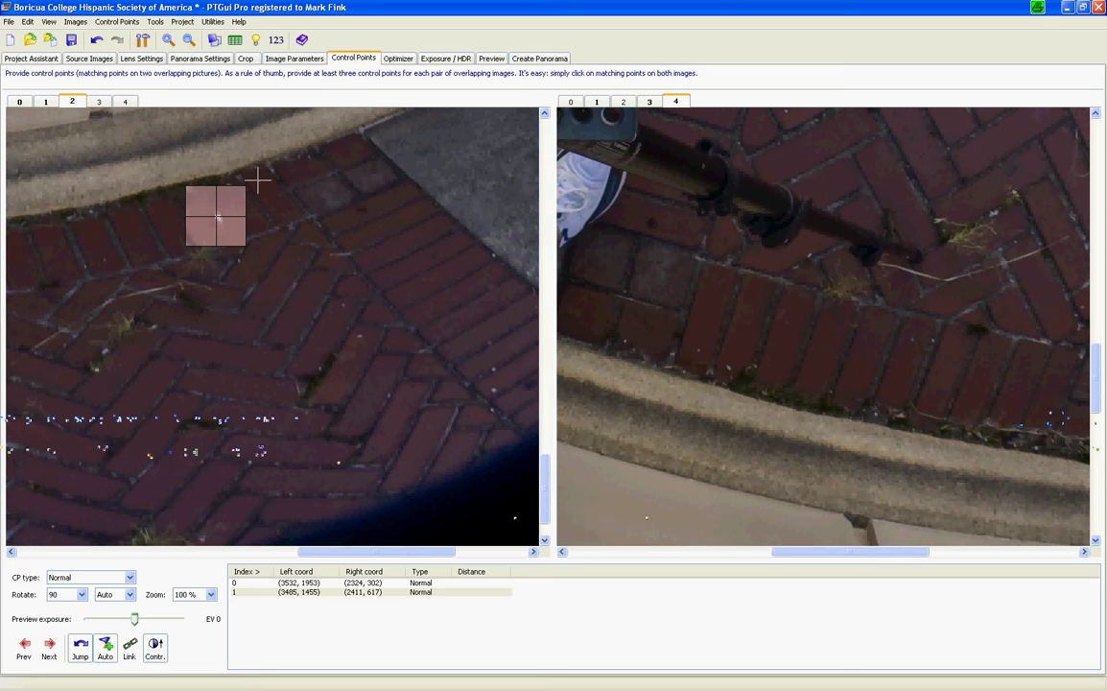
- Add control points 2 (near the kerb) and 3 (on the paving), fine-tuning both in image 4
left_click(257, 179)
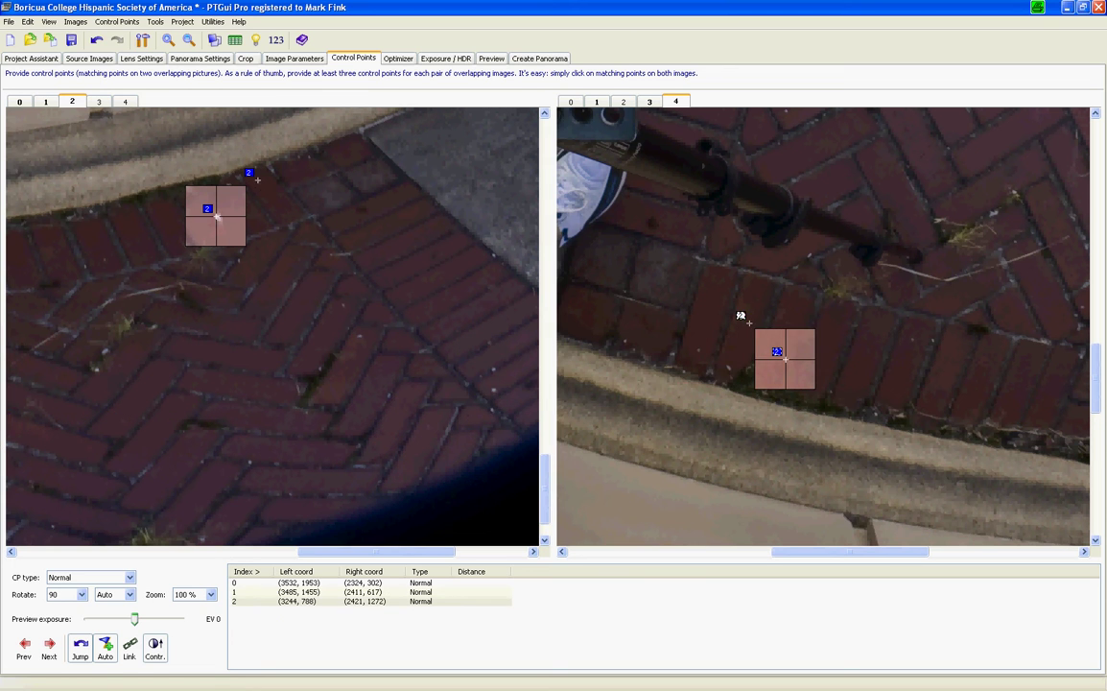
left_click_drag(723, 337, 699, 350)
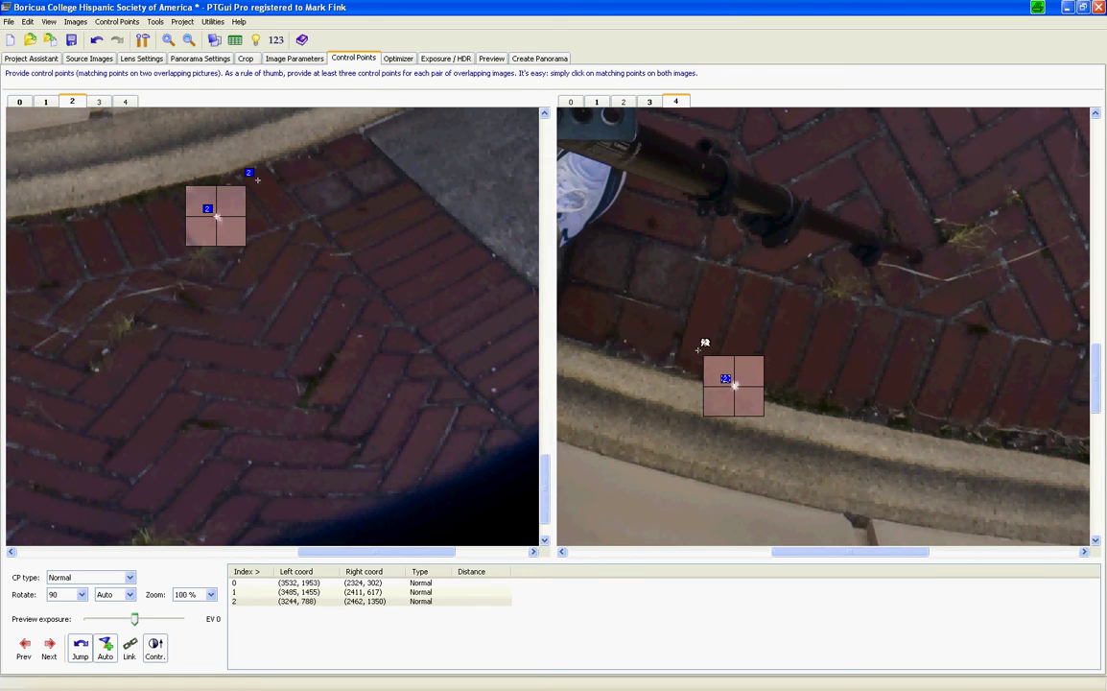
left_click_drag(365, 552, 396, 561)
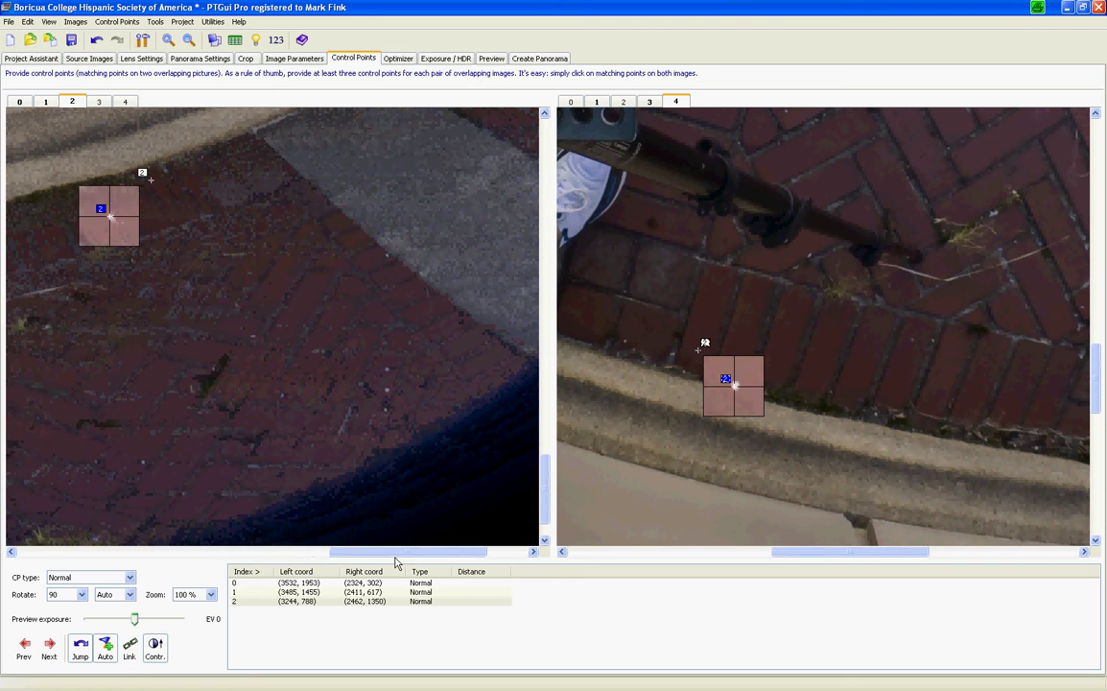
left_click_drag(1095, 391, 1094, 347)
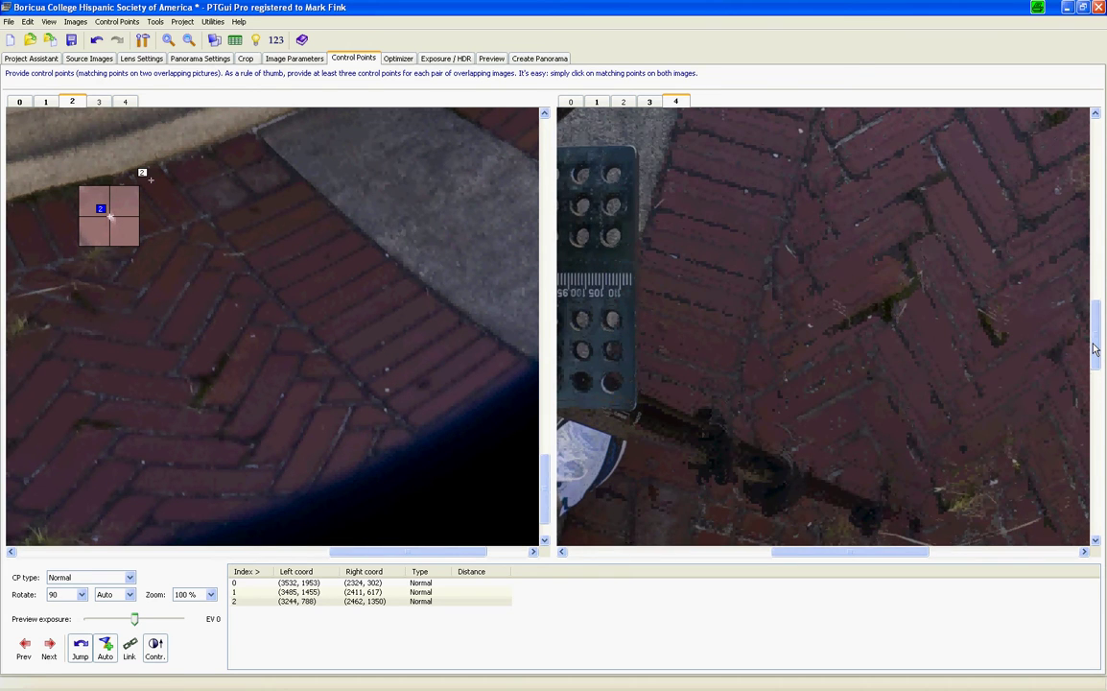
left_click(235, 305)
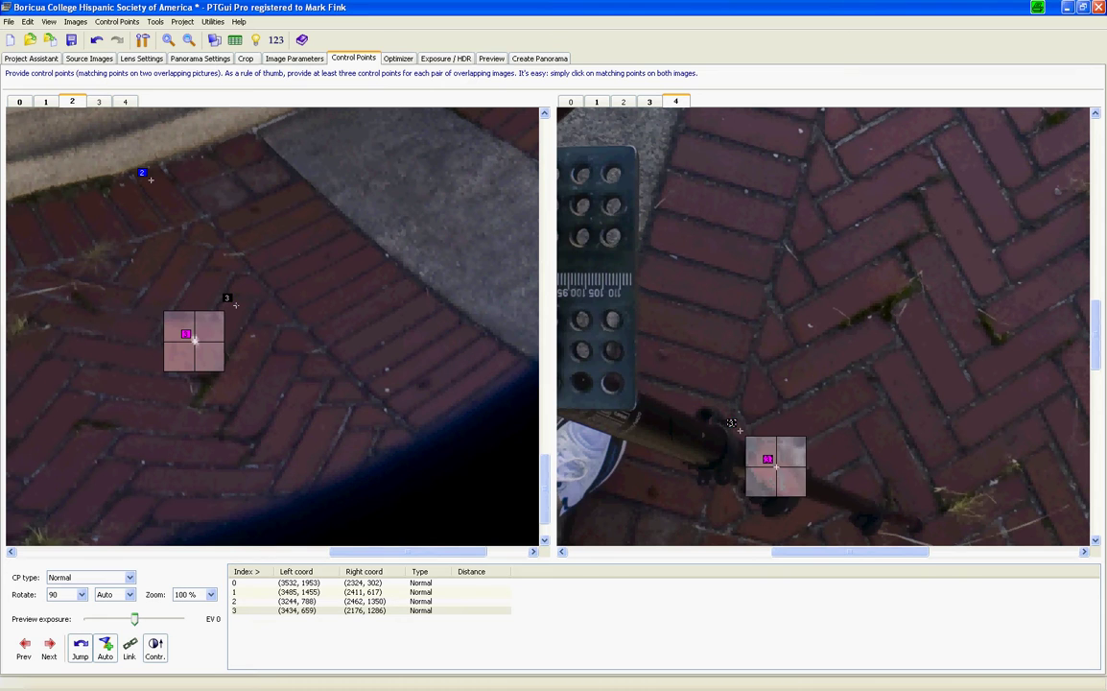
left_click_drag(758, 407, 782, 379)
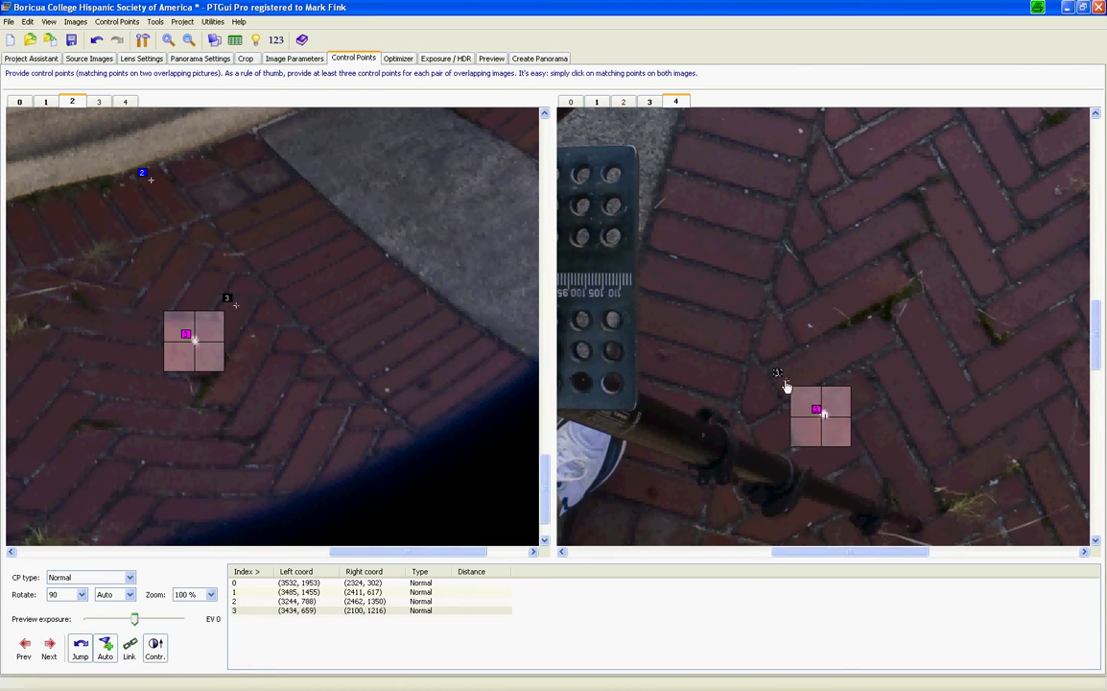
- Pair image 3 with image 4 and mark a first point on image 3's brick paving
left_click(99, 103)
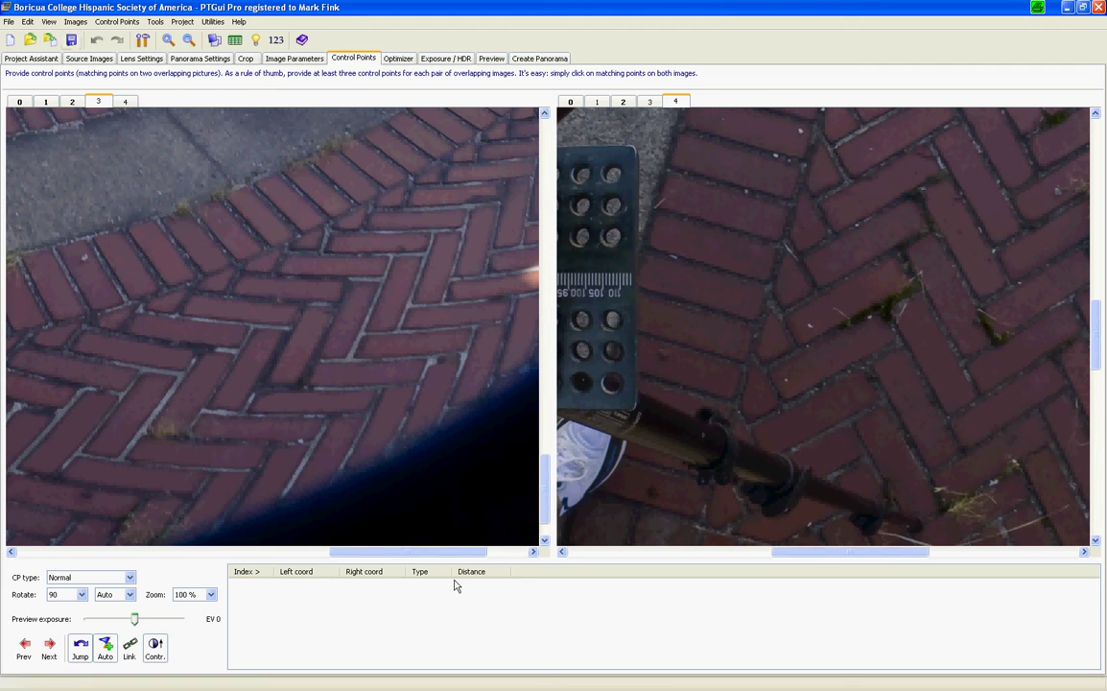
left_click_drag(451, 555, 151, 554)
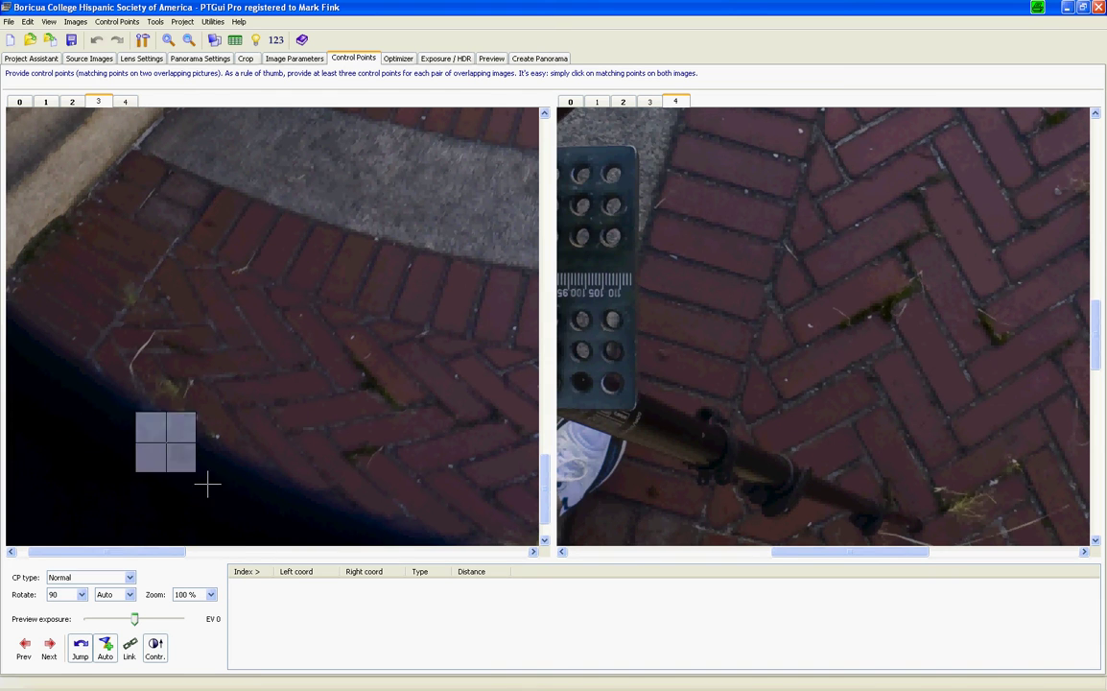
left_click_drag(131, 554, 159, 563)
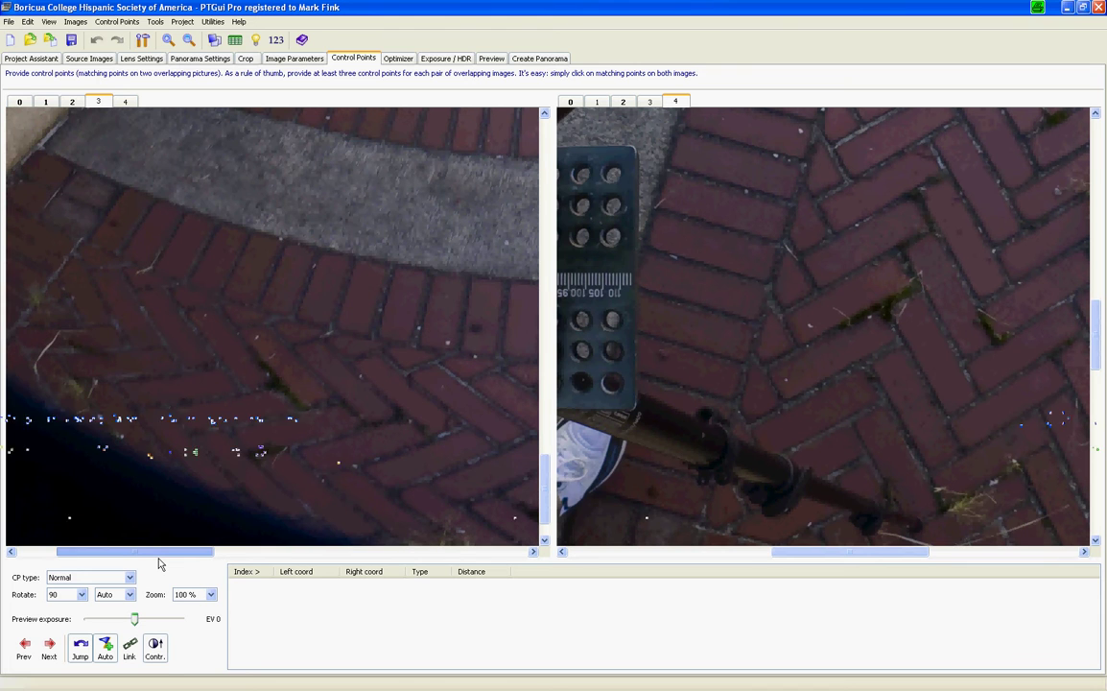
mouse_move(544, 506)
left_mouse_down()
mouse_move(544, 477)
mouse_move(540, 492)
left_mouse_up()
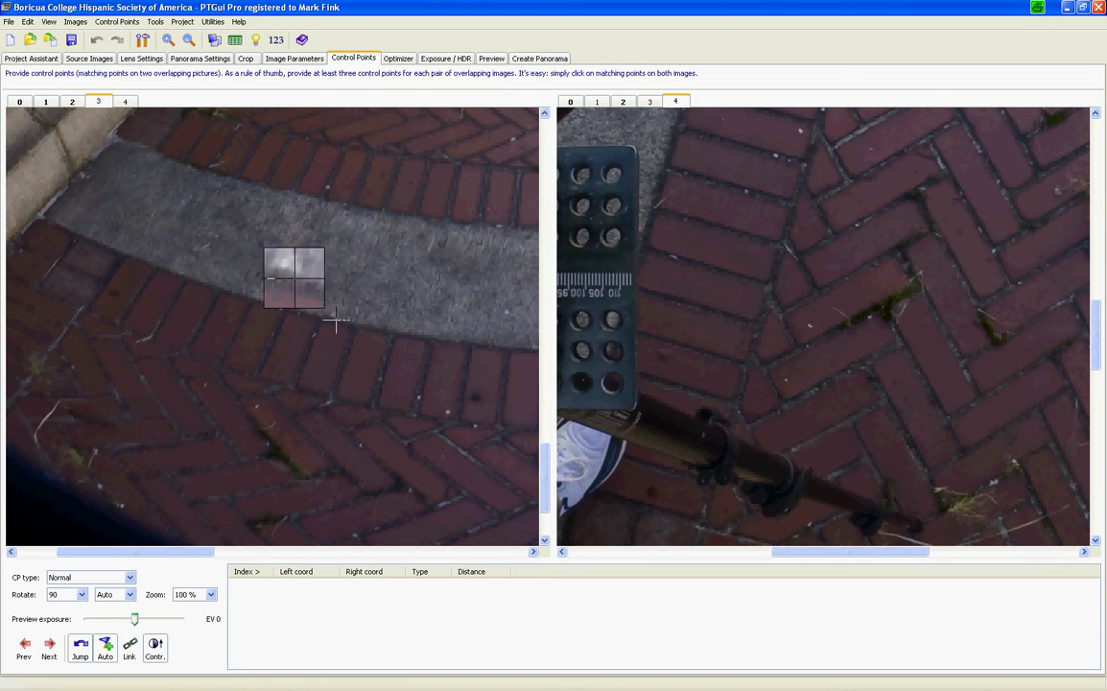
scroll(1099, 319, "up", 4)
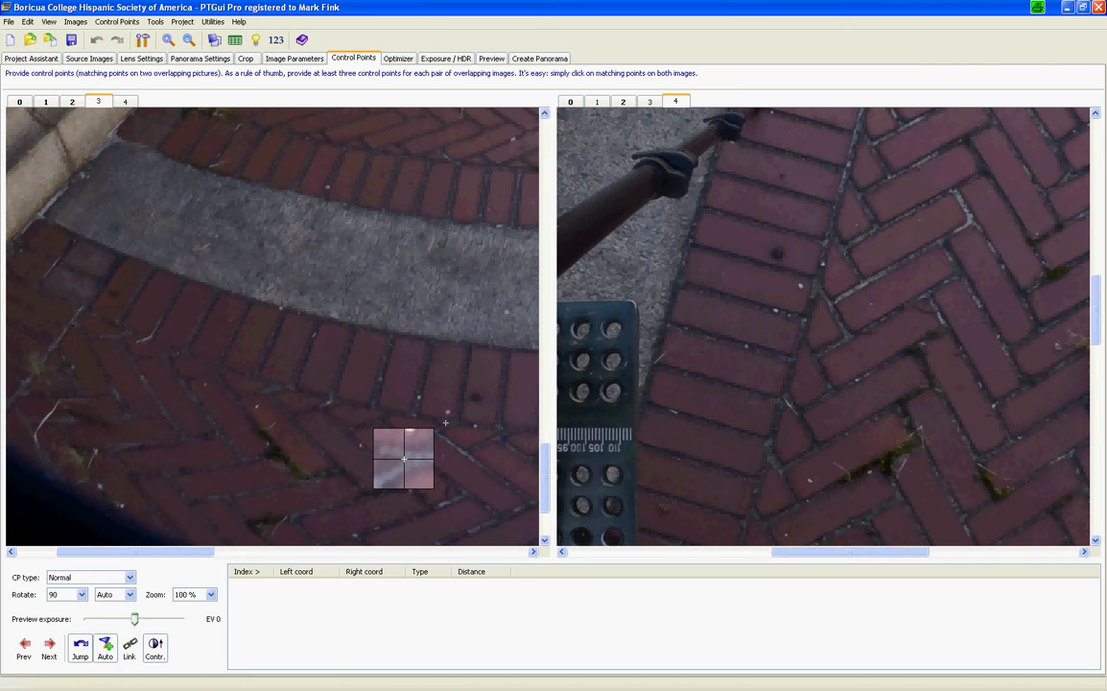
- Complete control point 0 and add a second matching point on the paving of images 3 and 4
left_click(815, 290)
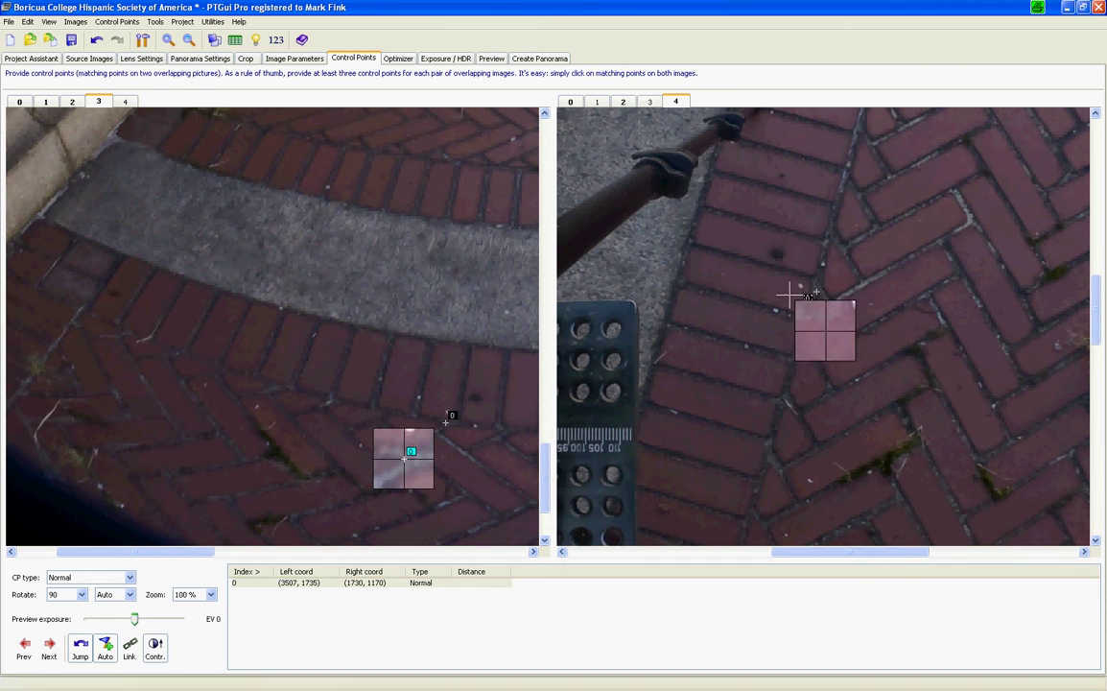
left_click_drag(203, 556, 316, 556)
left_click_drag(1103, 321, 1102, 284)
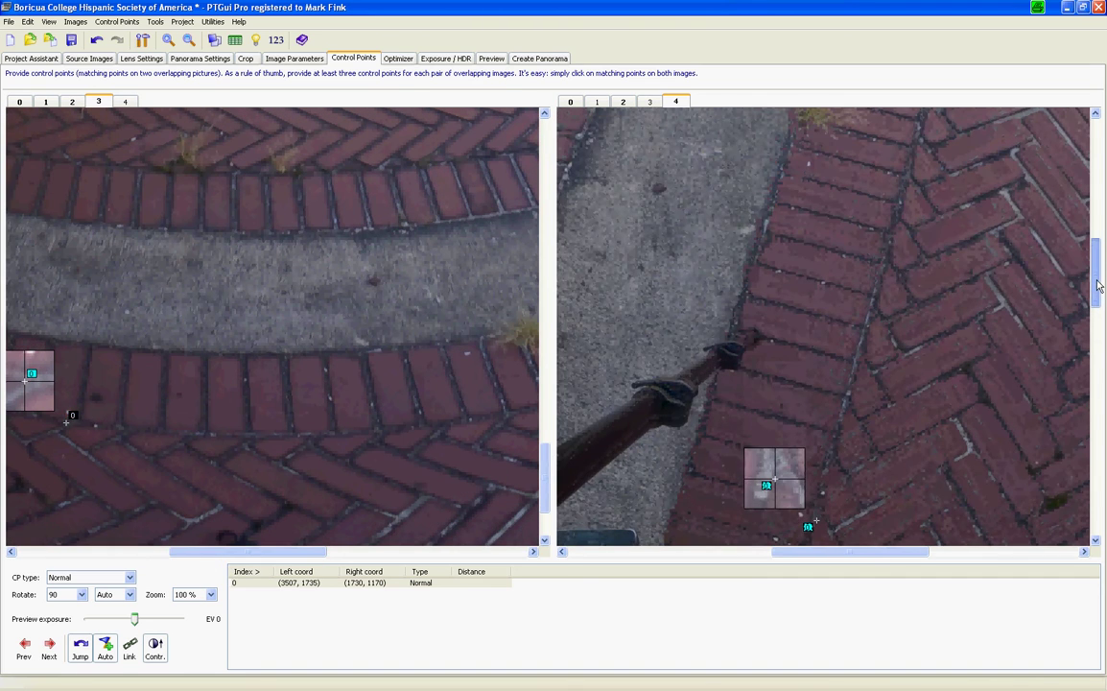
left_click(245, 380)
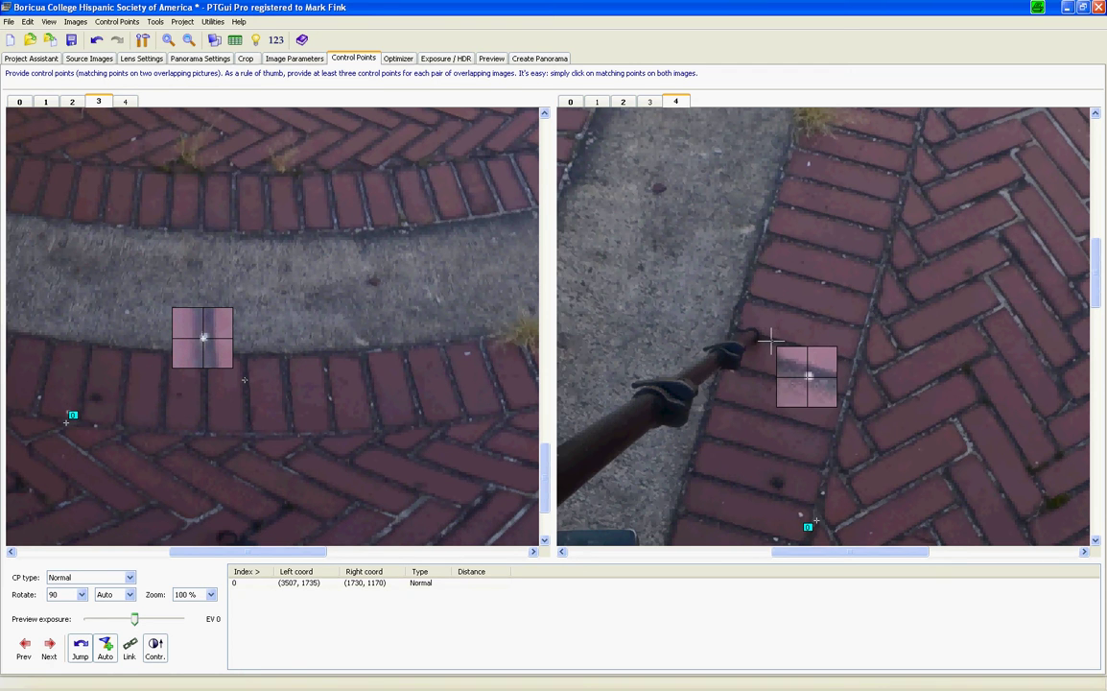
left_click_drag(247, 374, 5, 376)
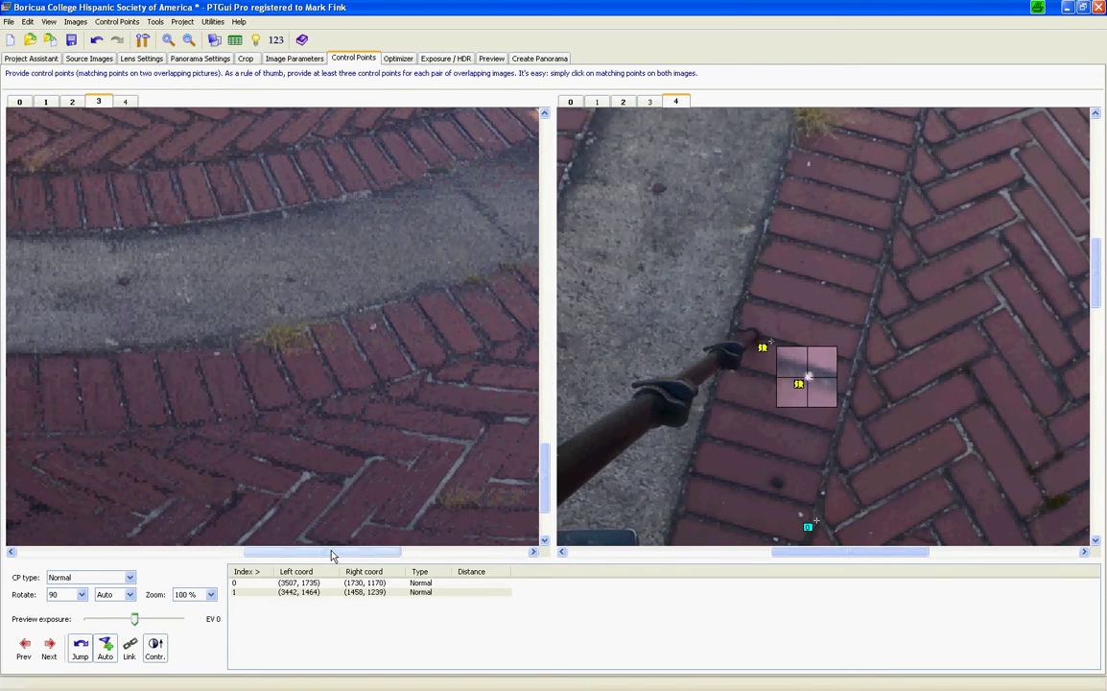
- Add and fine-tune the third and fourth control points between images 3 and 4, then save
left_click(807, 161)
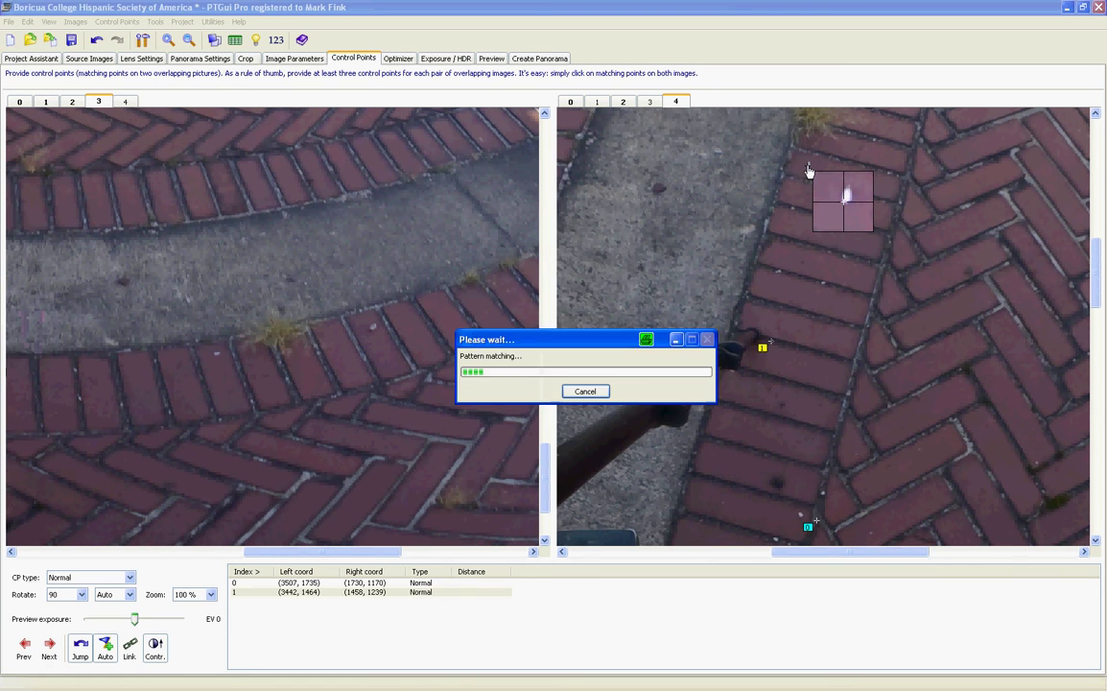
left_click_drag(214, 353, 214, 349)
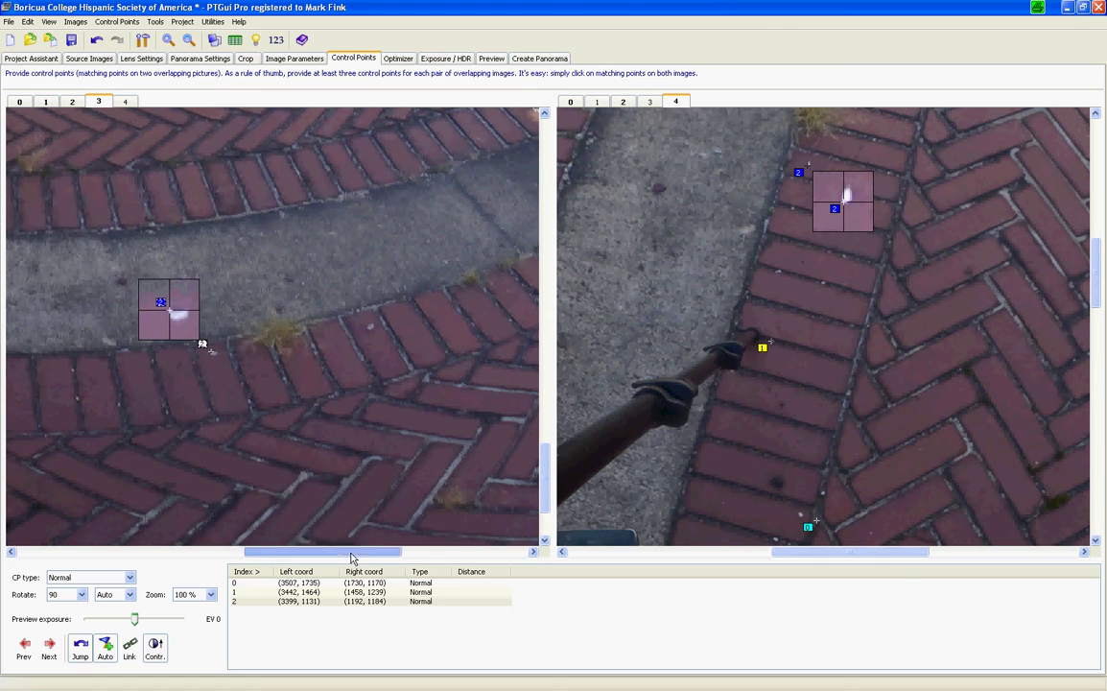
left_click_drag(347, 552, 409, 552)
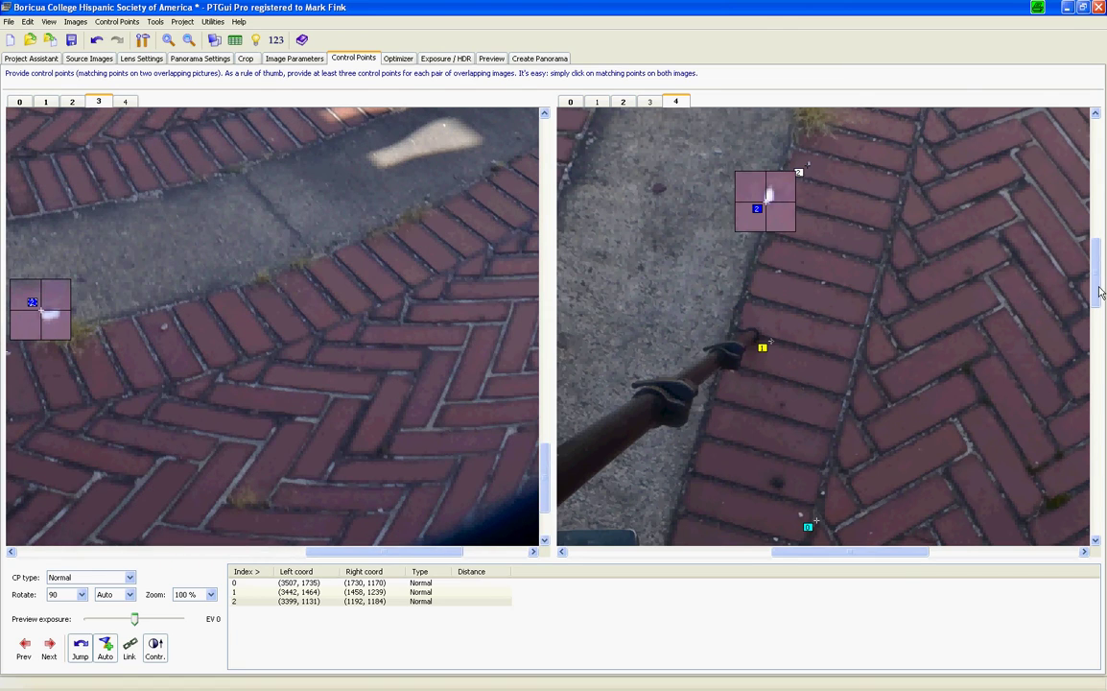
left_click_drag(1101, 290, 1100, 254)
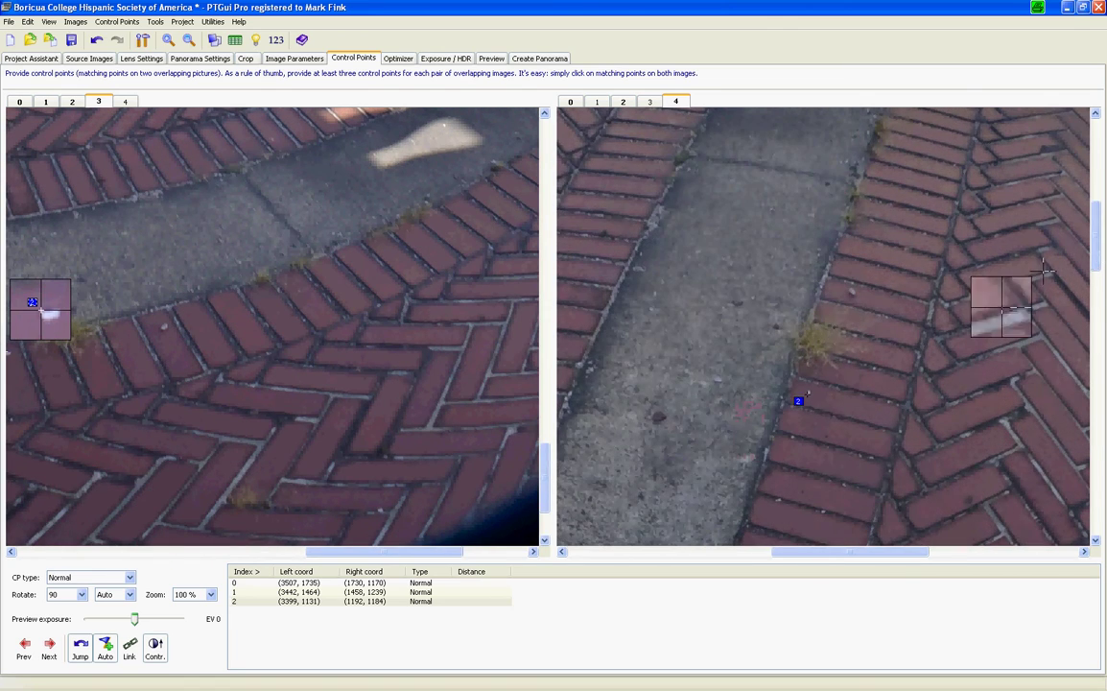
left_click(164, 307)
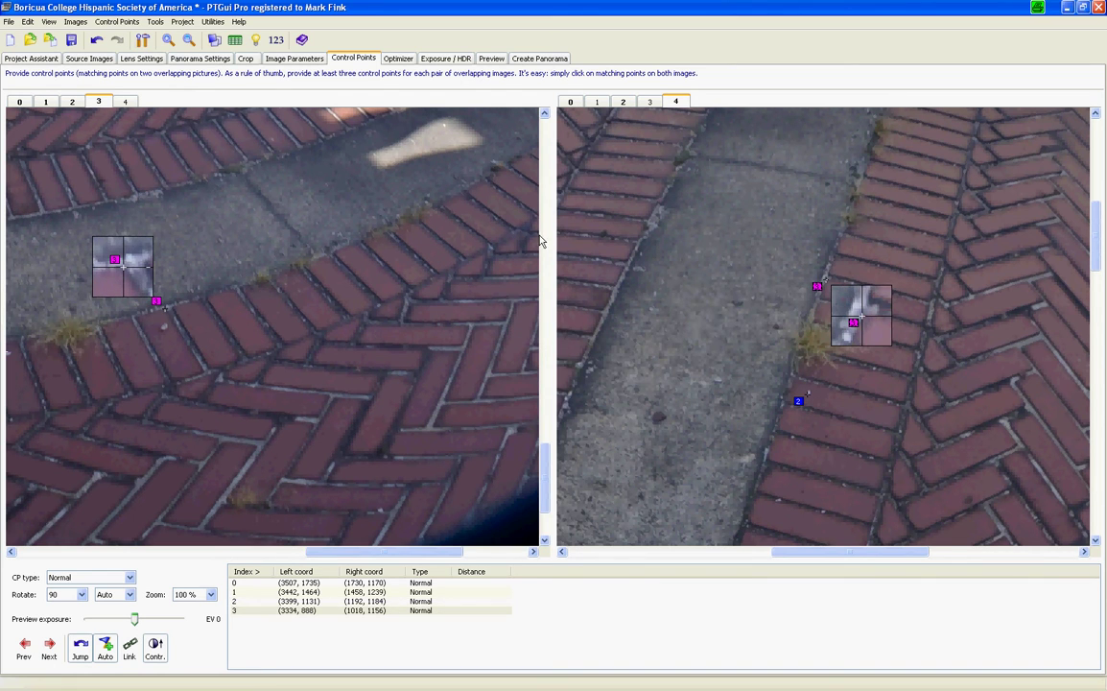
left_click(72, 44)
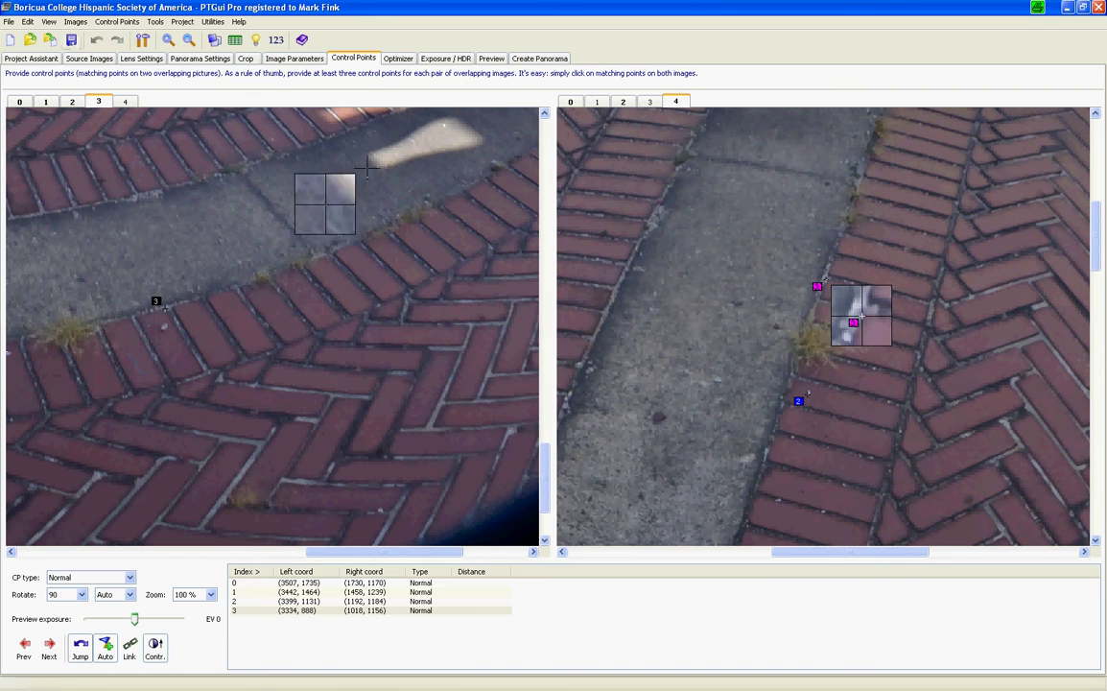
- Run the PTGui optimizer and accept its 2.333249-pixel average control point distance
left_click(398, 59)
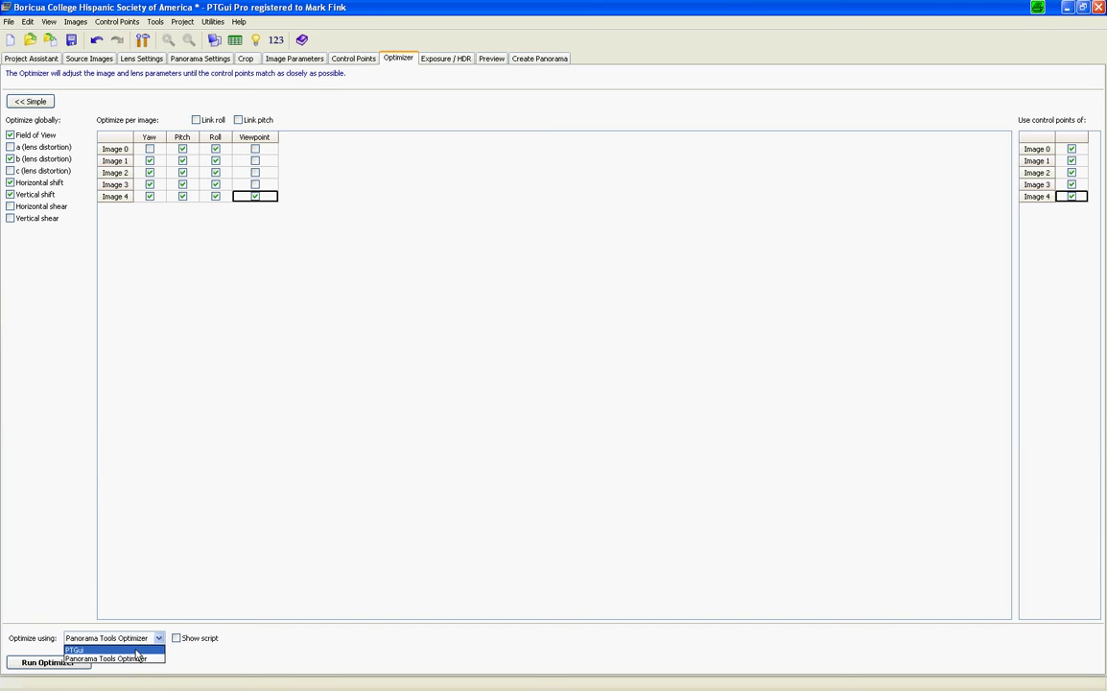
left_click(136, 650)
left_click(77, 669)
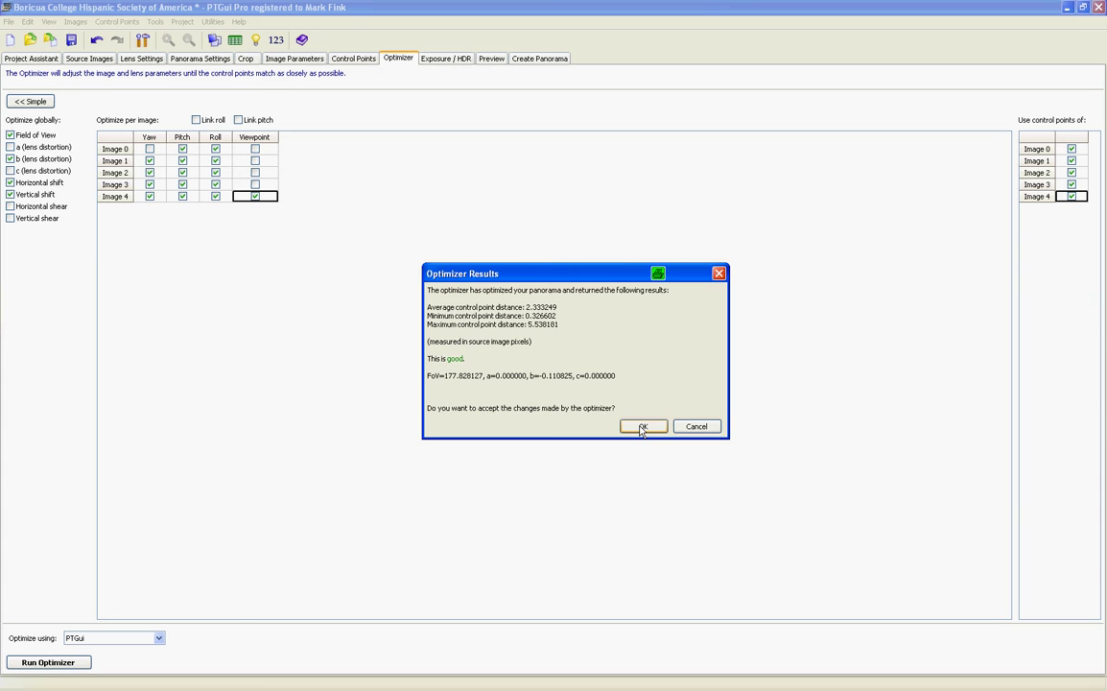
left_click(643, 427)
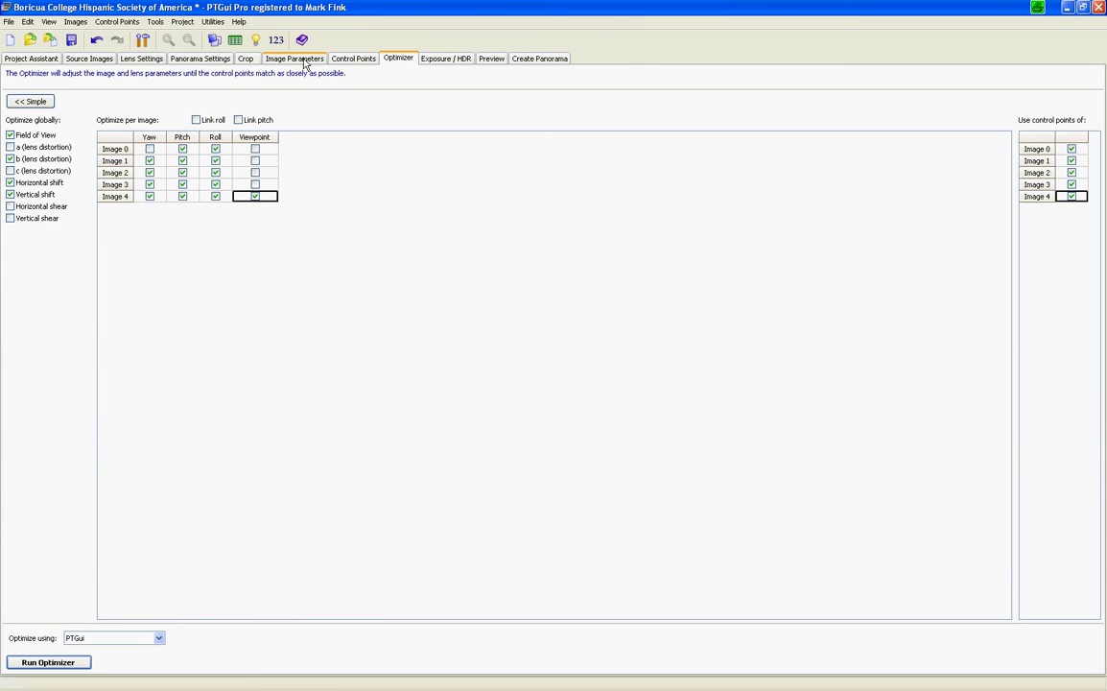
key("ctrl+e")
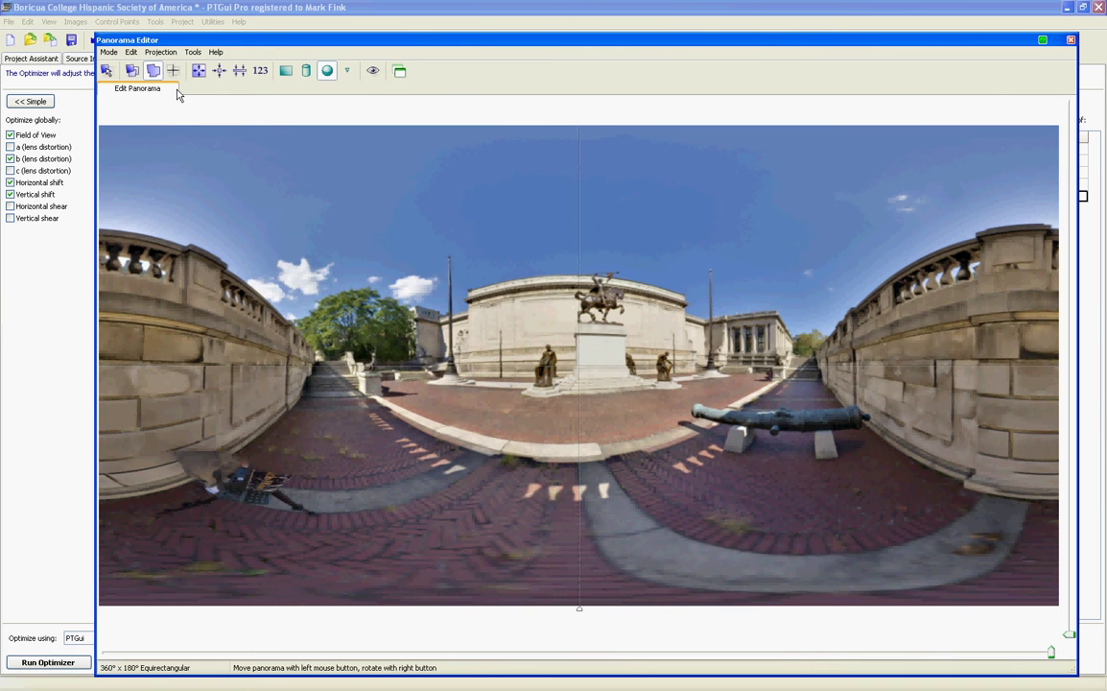
left_click(131, 70)
left_click(462, 420)
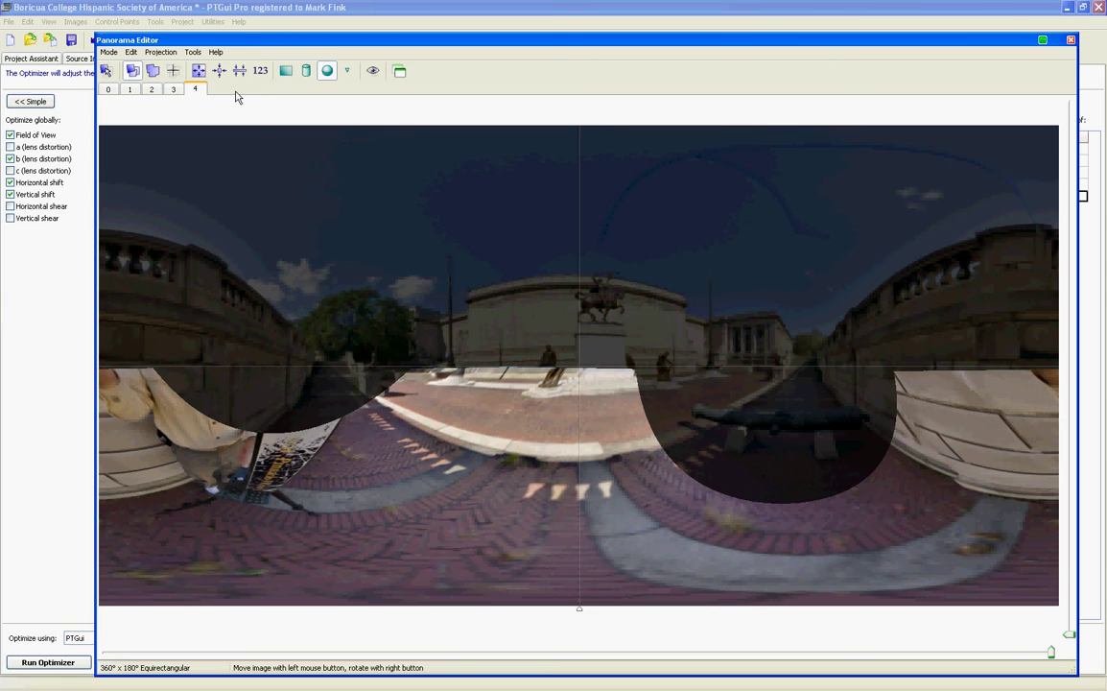
left_click(1071, 40)
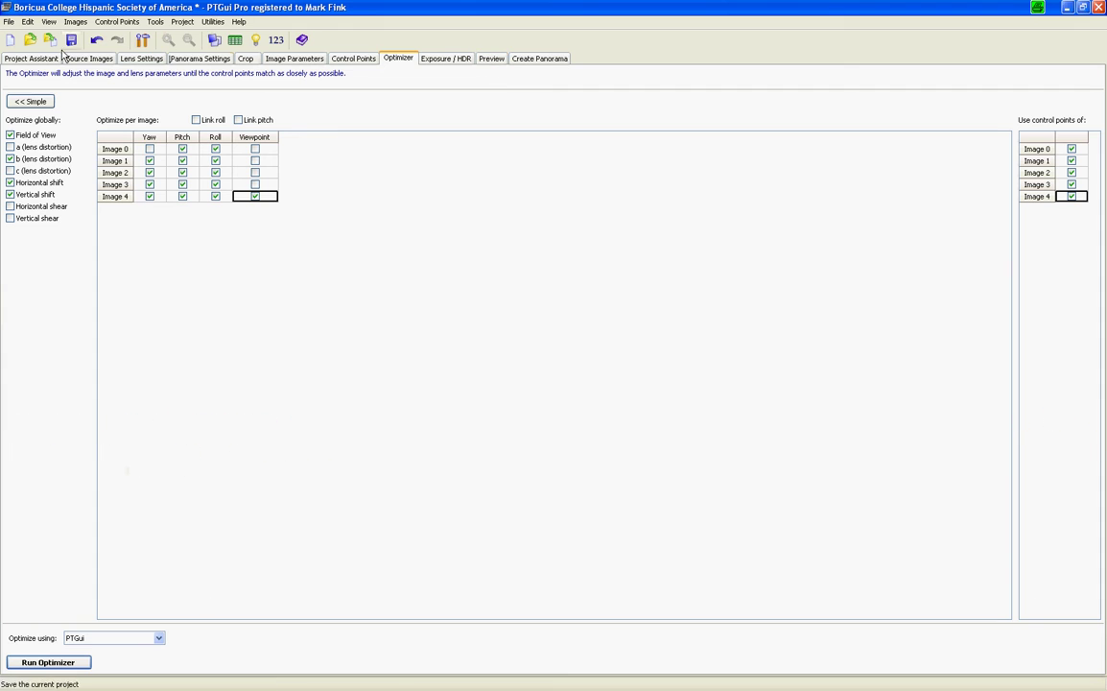
- Render a 2000 × 1000 preview of the panorama for viewing in DevalVR
left_click(490, 61)
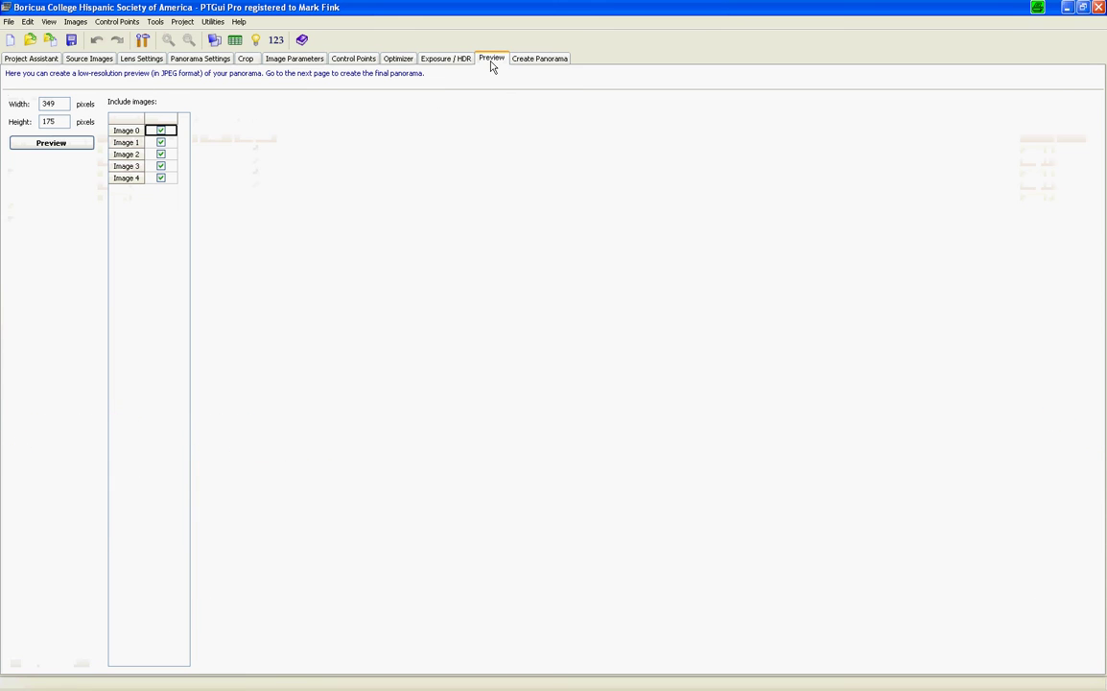
type("2")
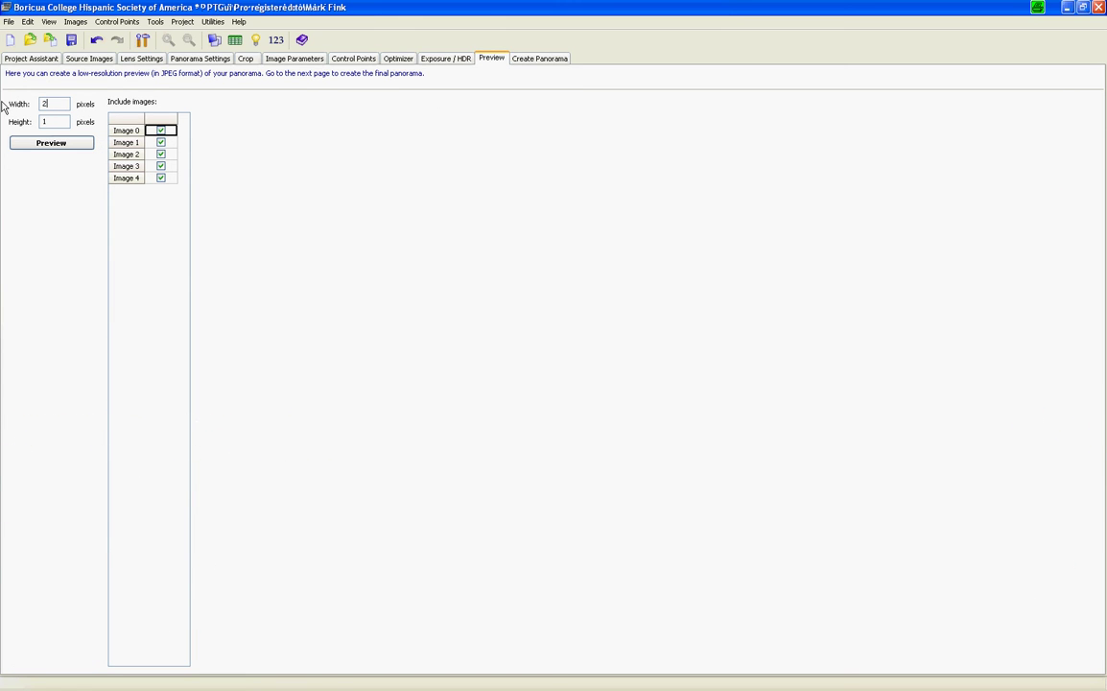
type("000")
left_click(40, 144)
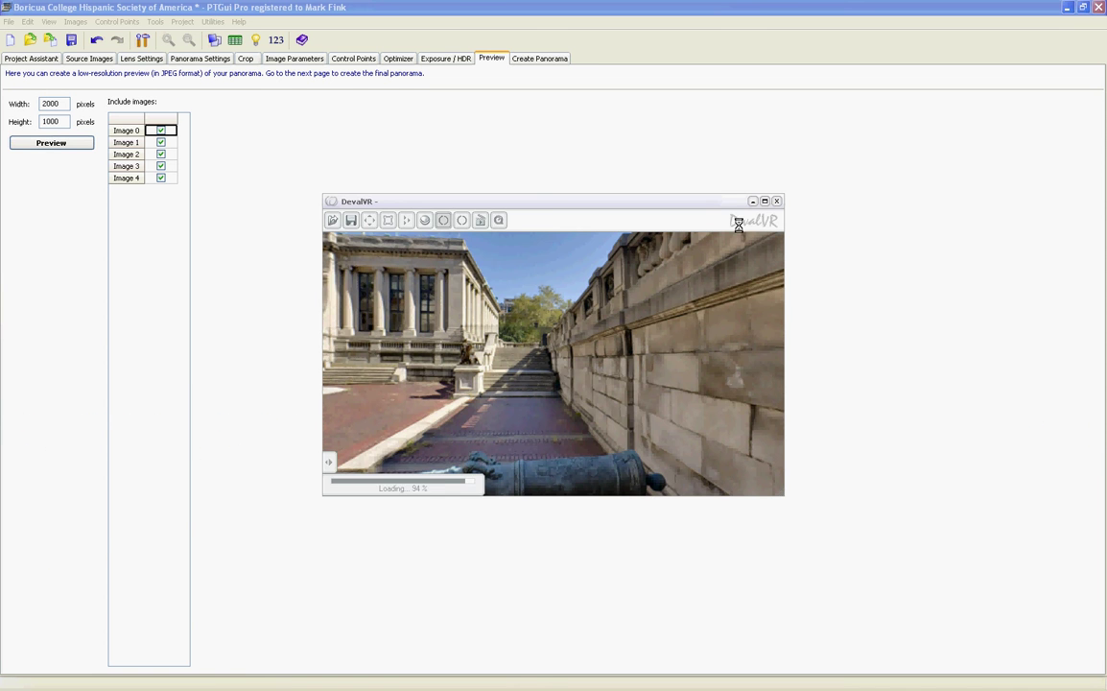
- Maximize DevalVR, look down to confirm the nadir ground is seamless, then close the viewer
left_click(767, 201)
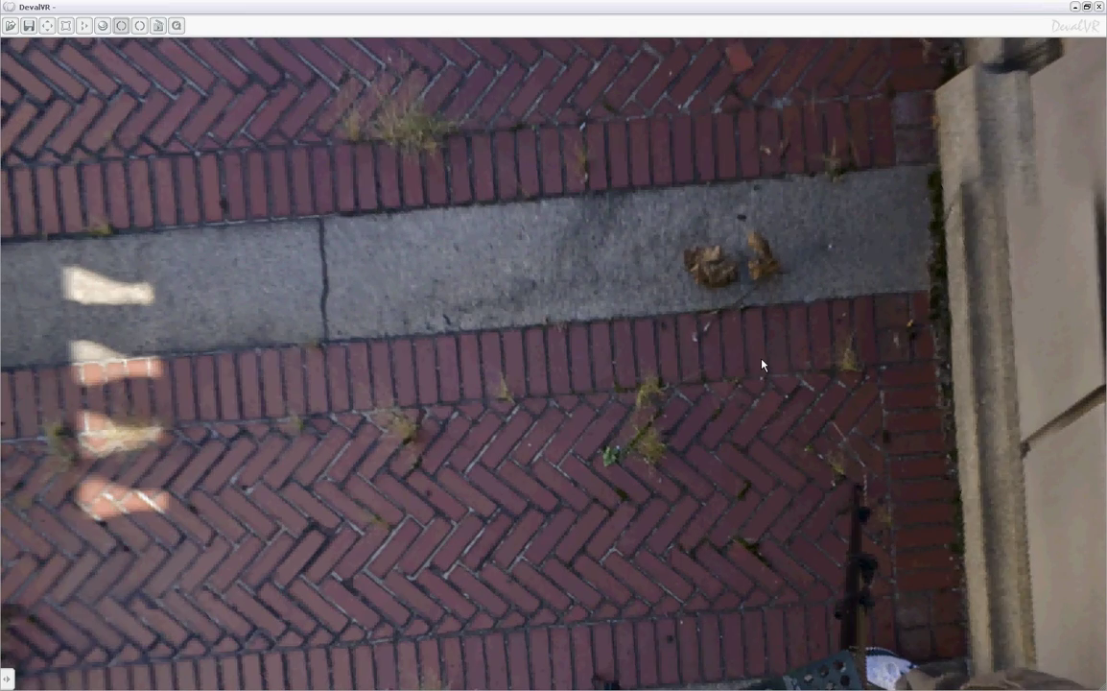
left_click_drag(763, 365, 502, 554)
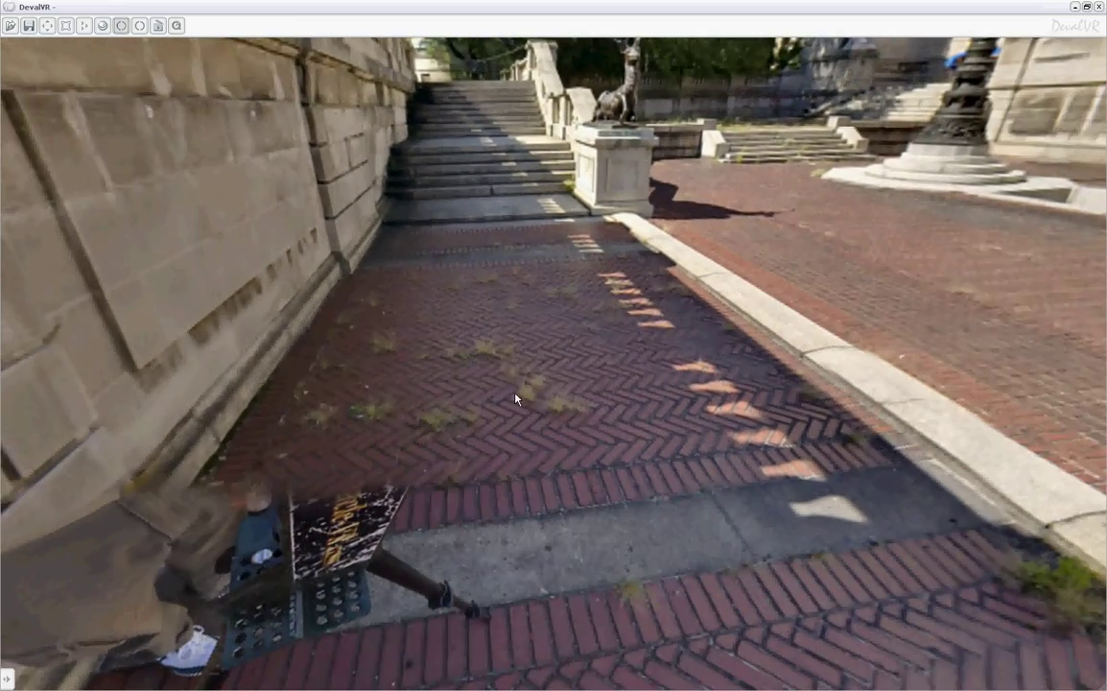
left_click(1100, 8)
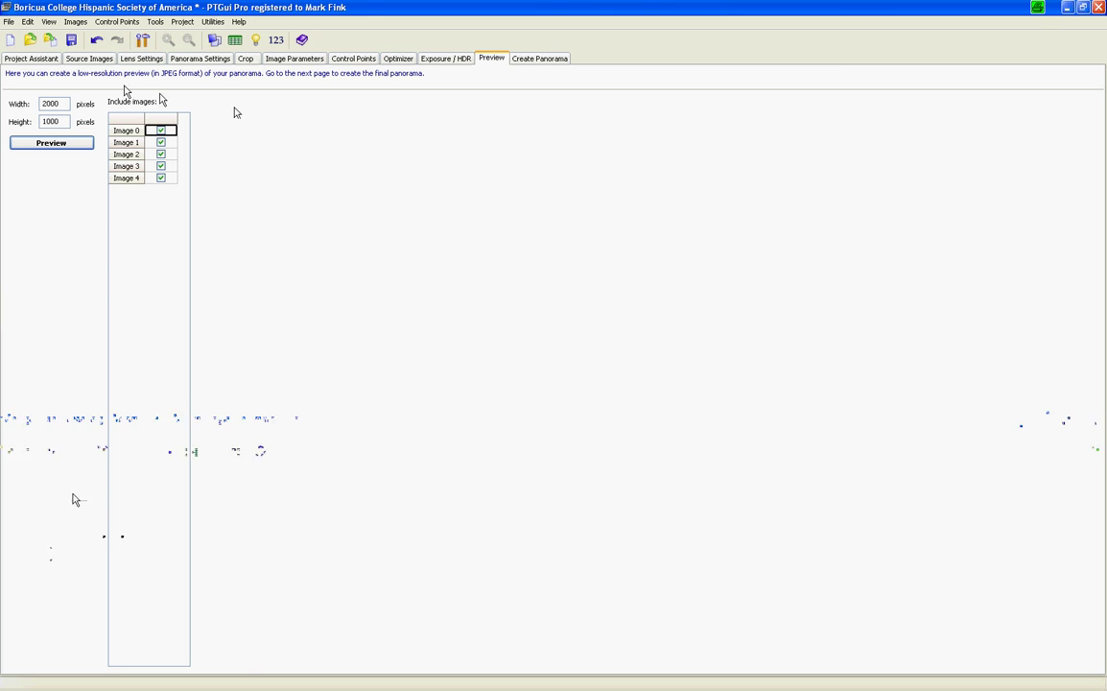
- Select nadir image 4 and show its optimized yaw, pitch and roll in Image Parameters
left_click(88, 58)
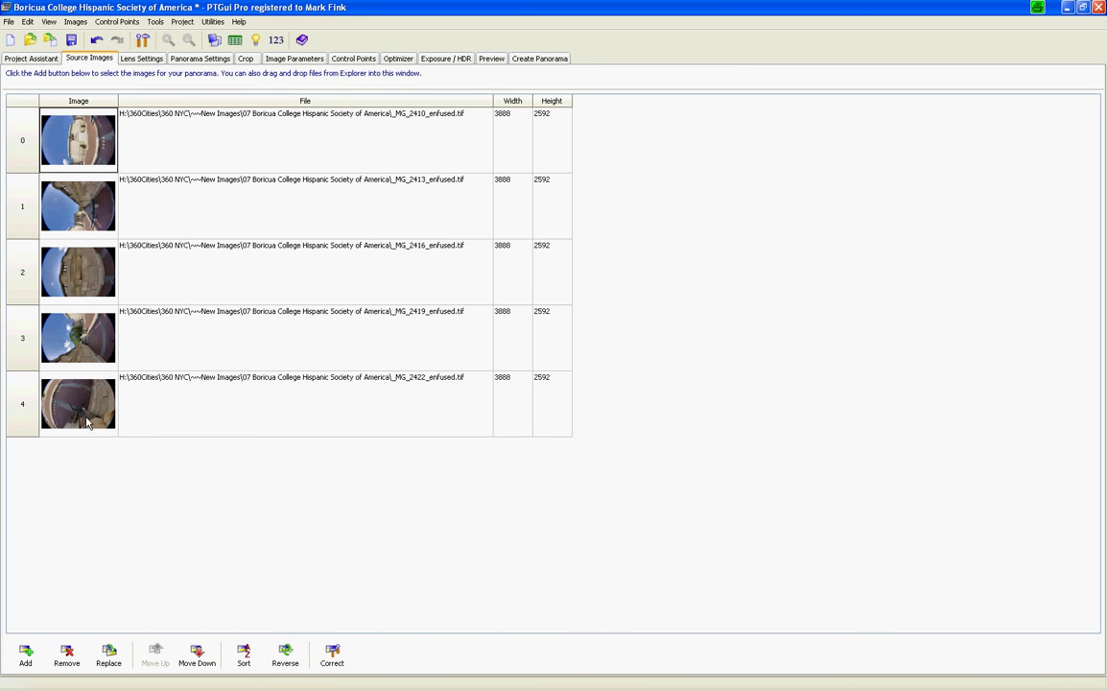
left_click(96, 403)
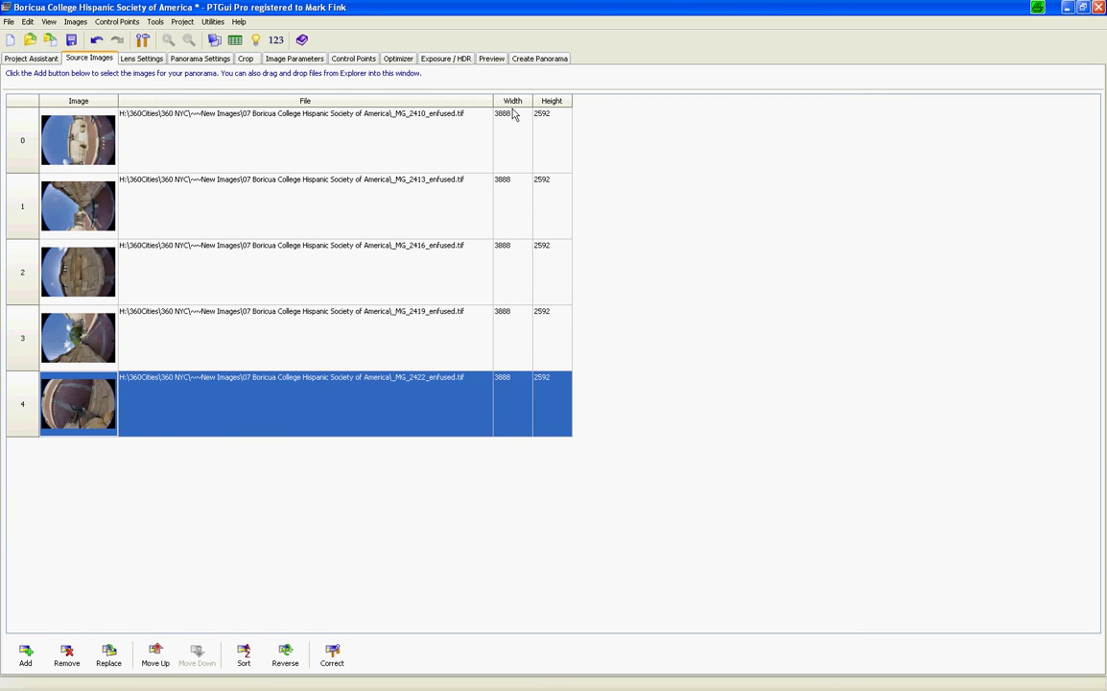
left_click(312, 59)
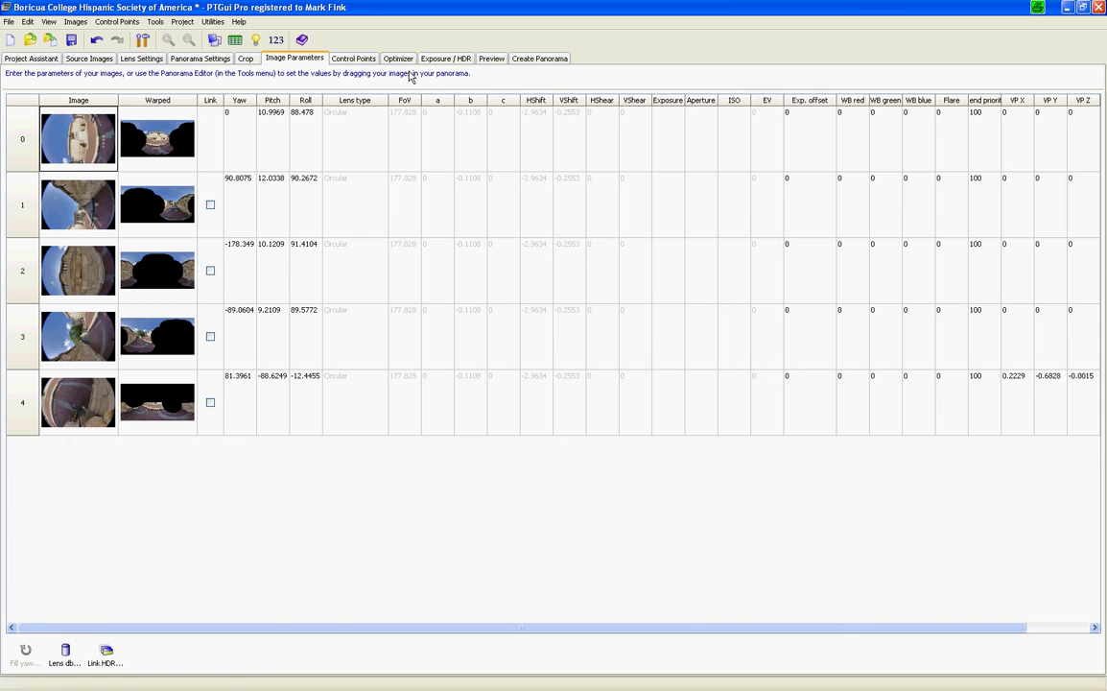
mouse_move(369, 4)
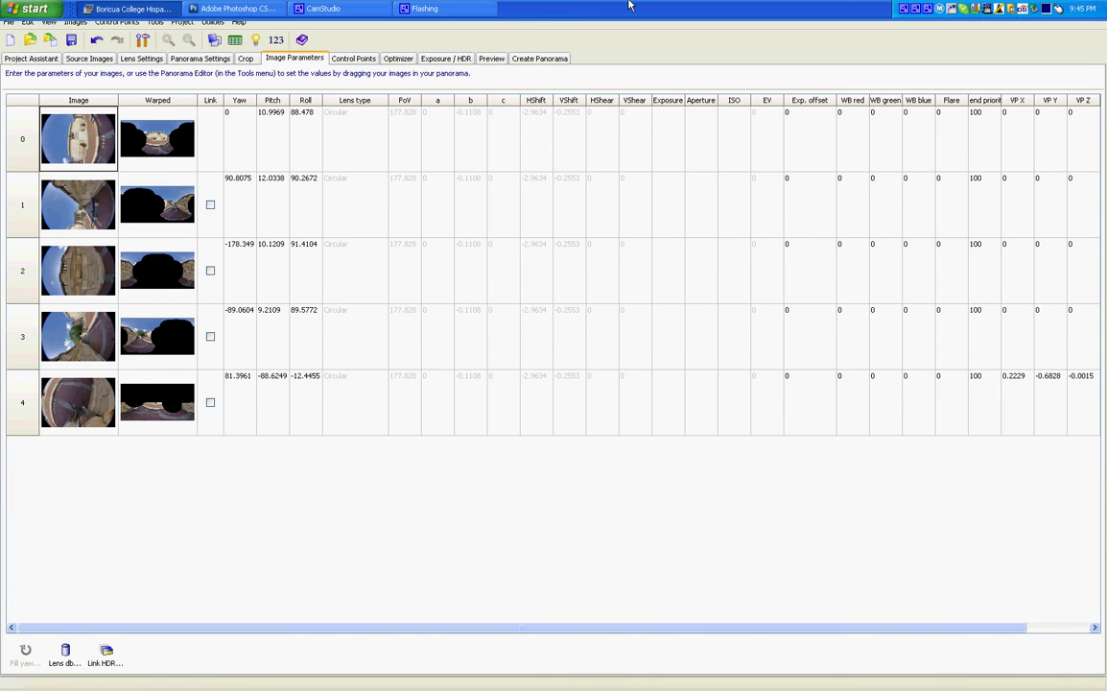